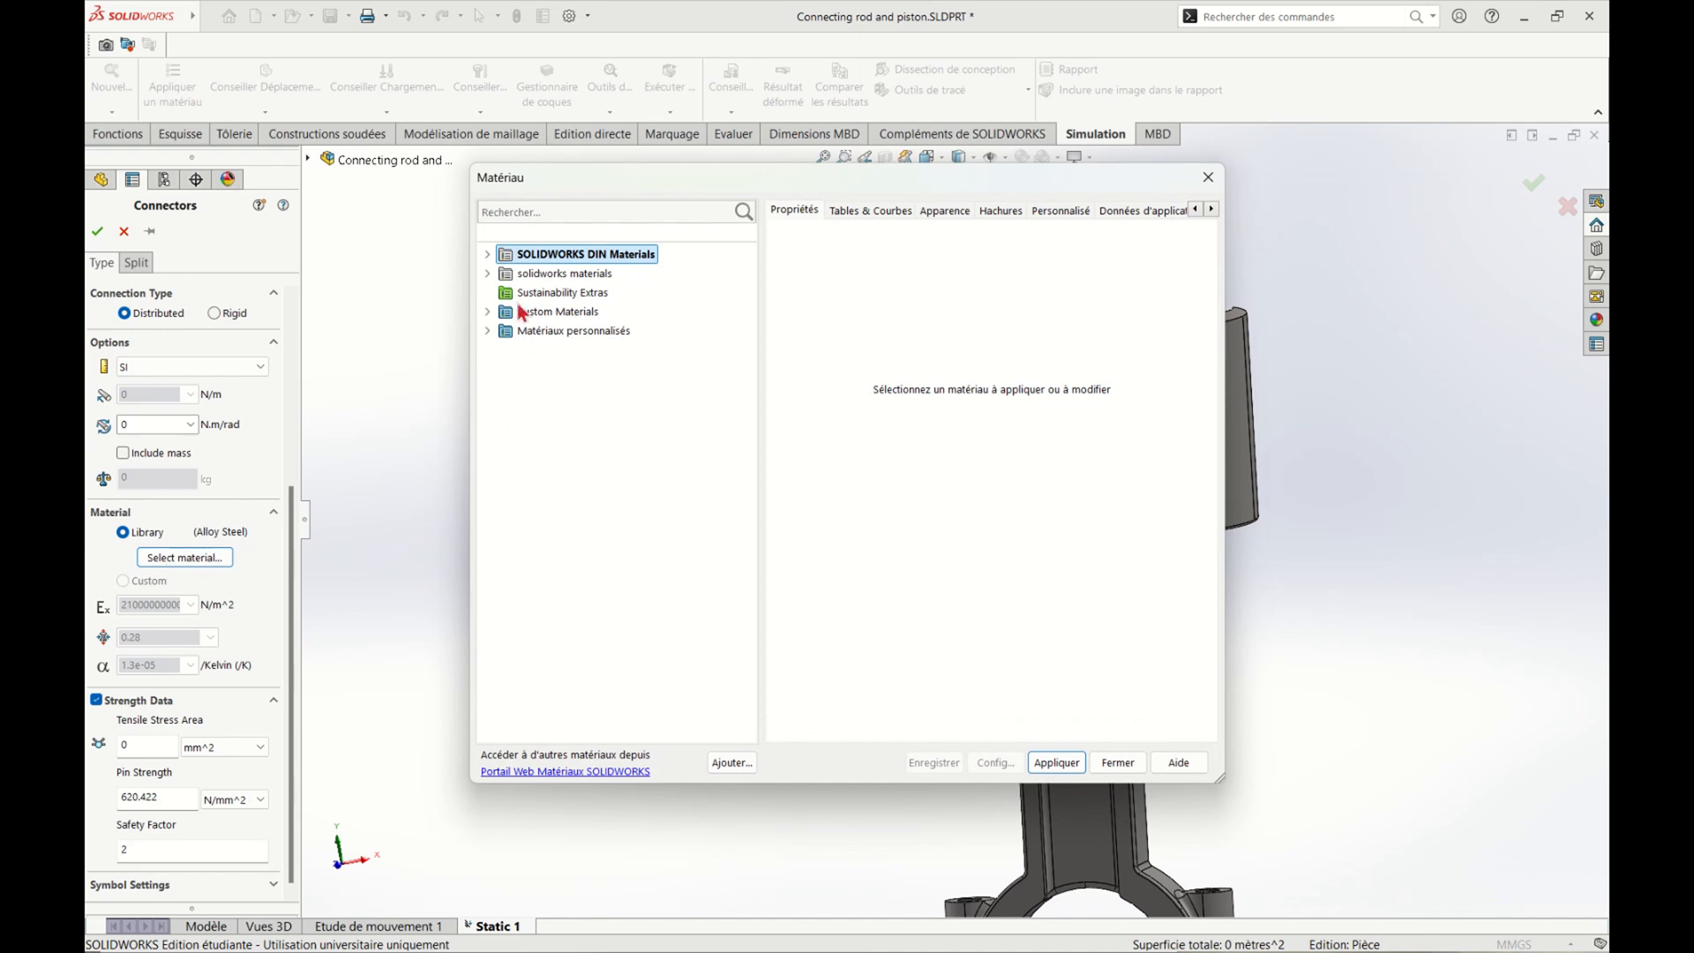
Assign the Acier allié steel from the SOLIDWORKS materials library to the pin connector
{"action": "left_click", "coordinate": [494, 276]}
{"action": "left_click", "coordinate": [500, 295]}
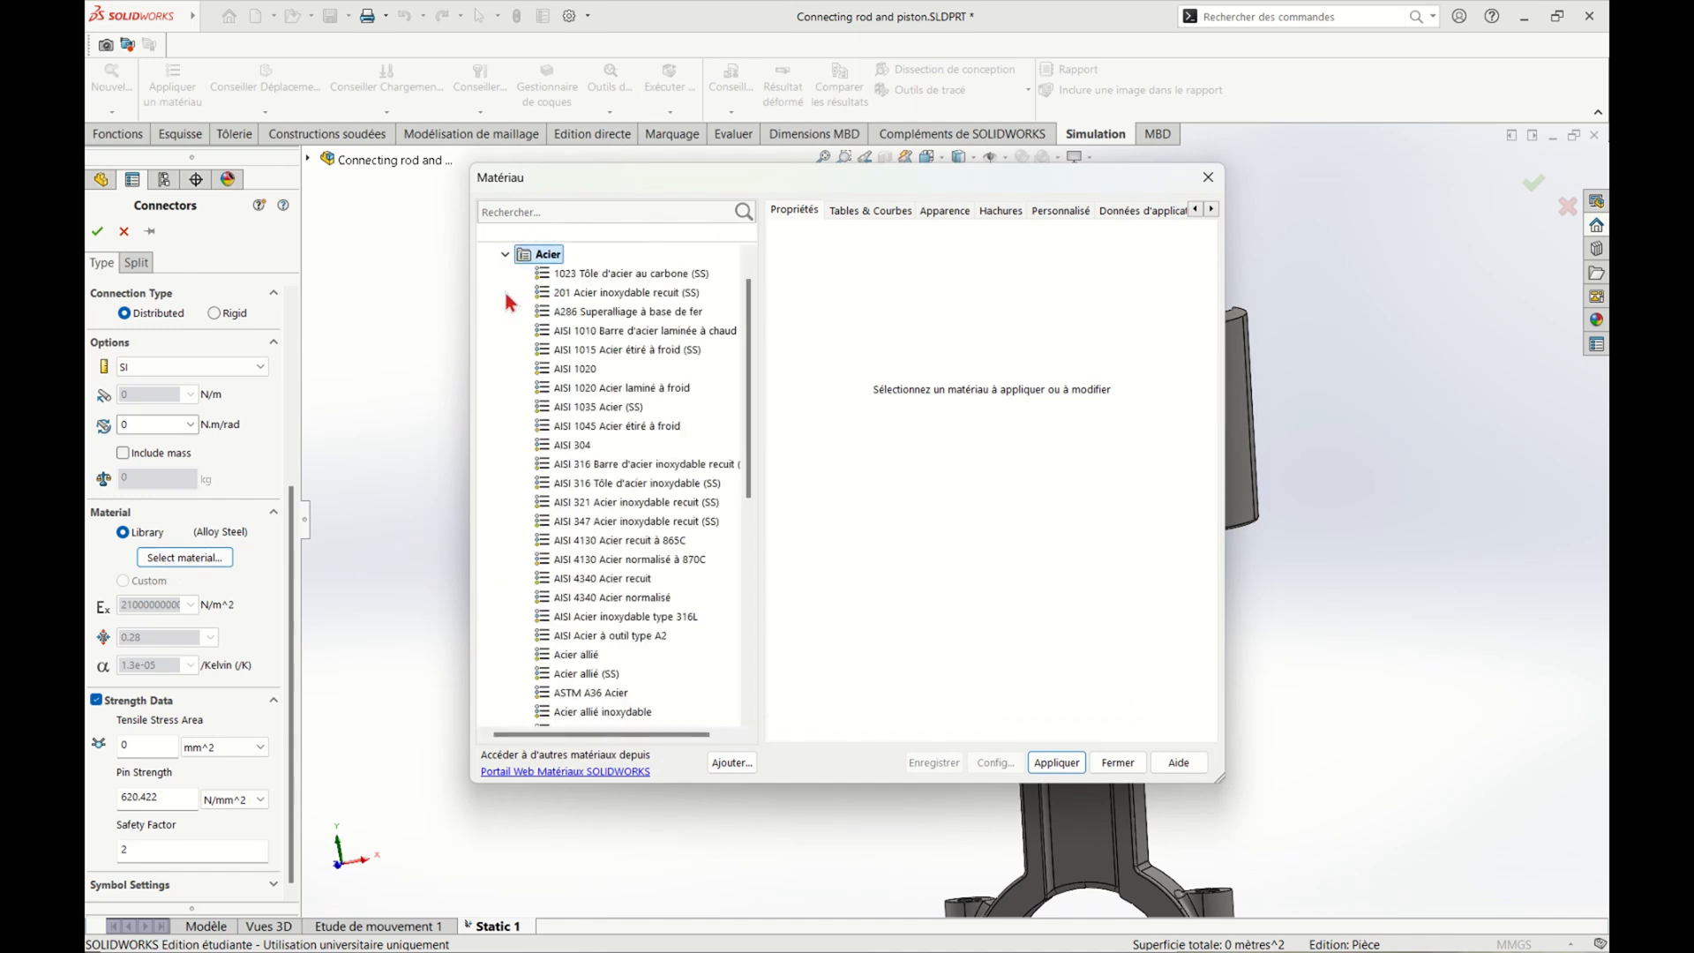
{"action": "left_click", "coordinate": [571, 662]}
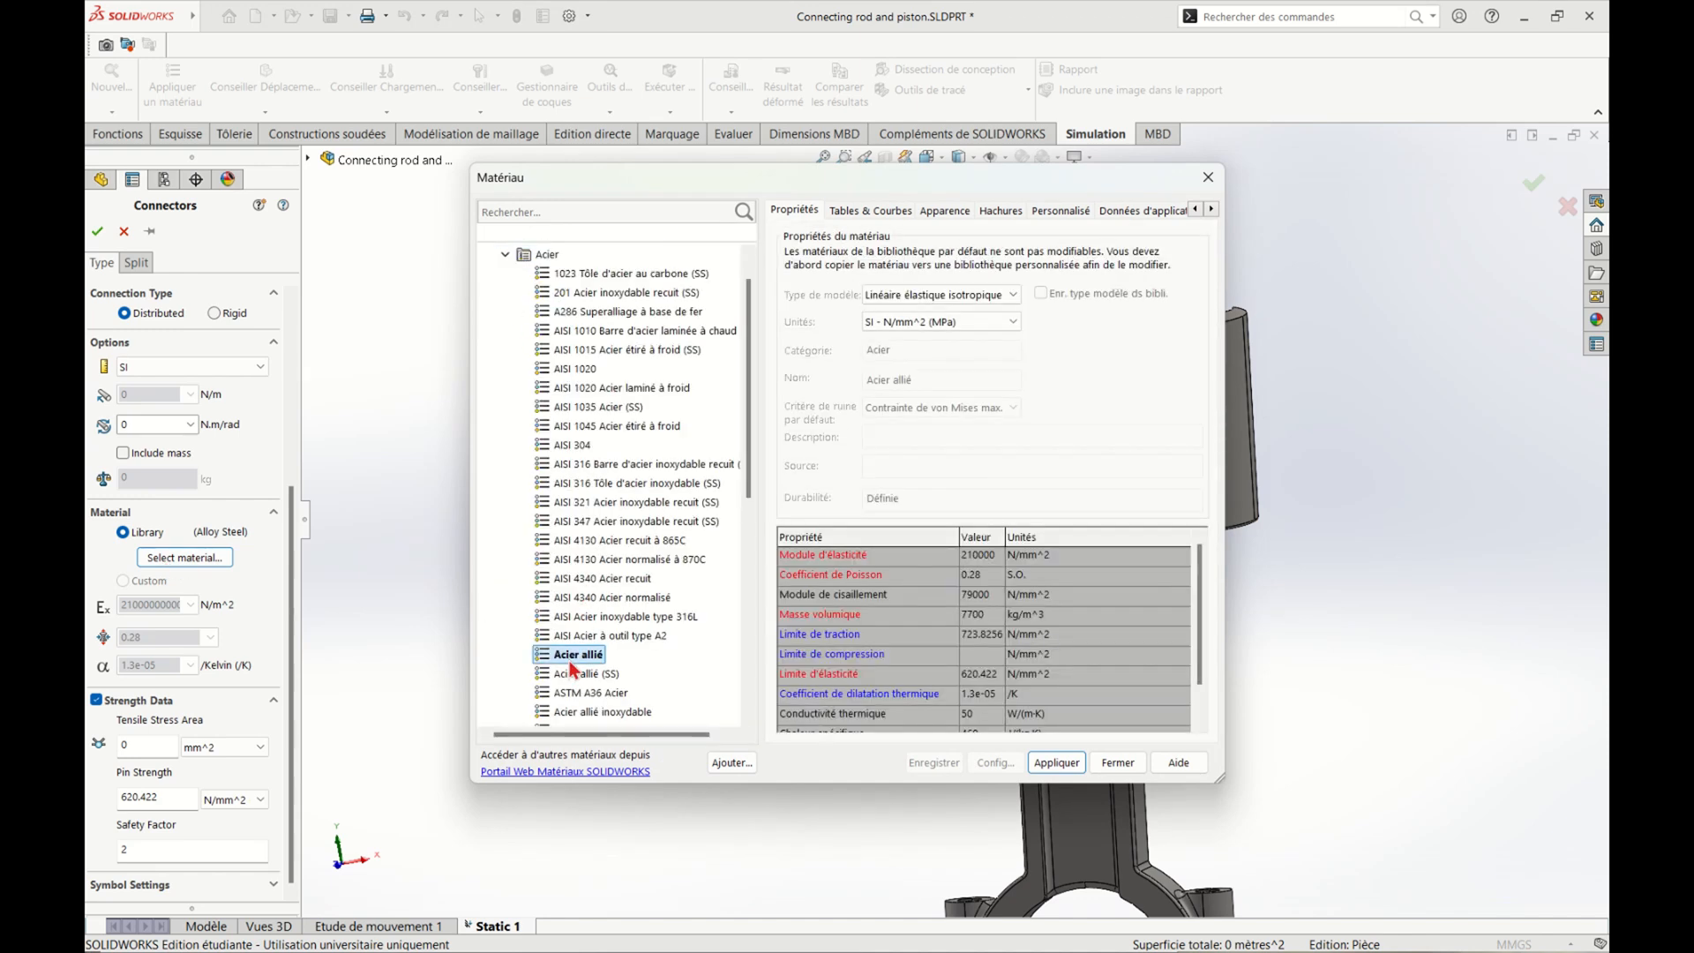
{"action": "left_click", "coordinate": [1073, 771]}
{"action": "left_click", "coordinate": [1118, 762]}
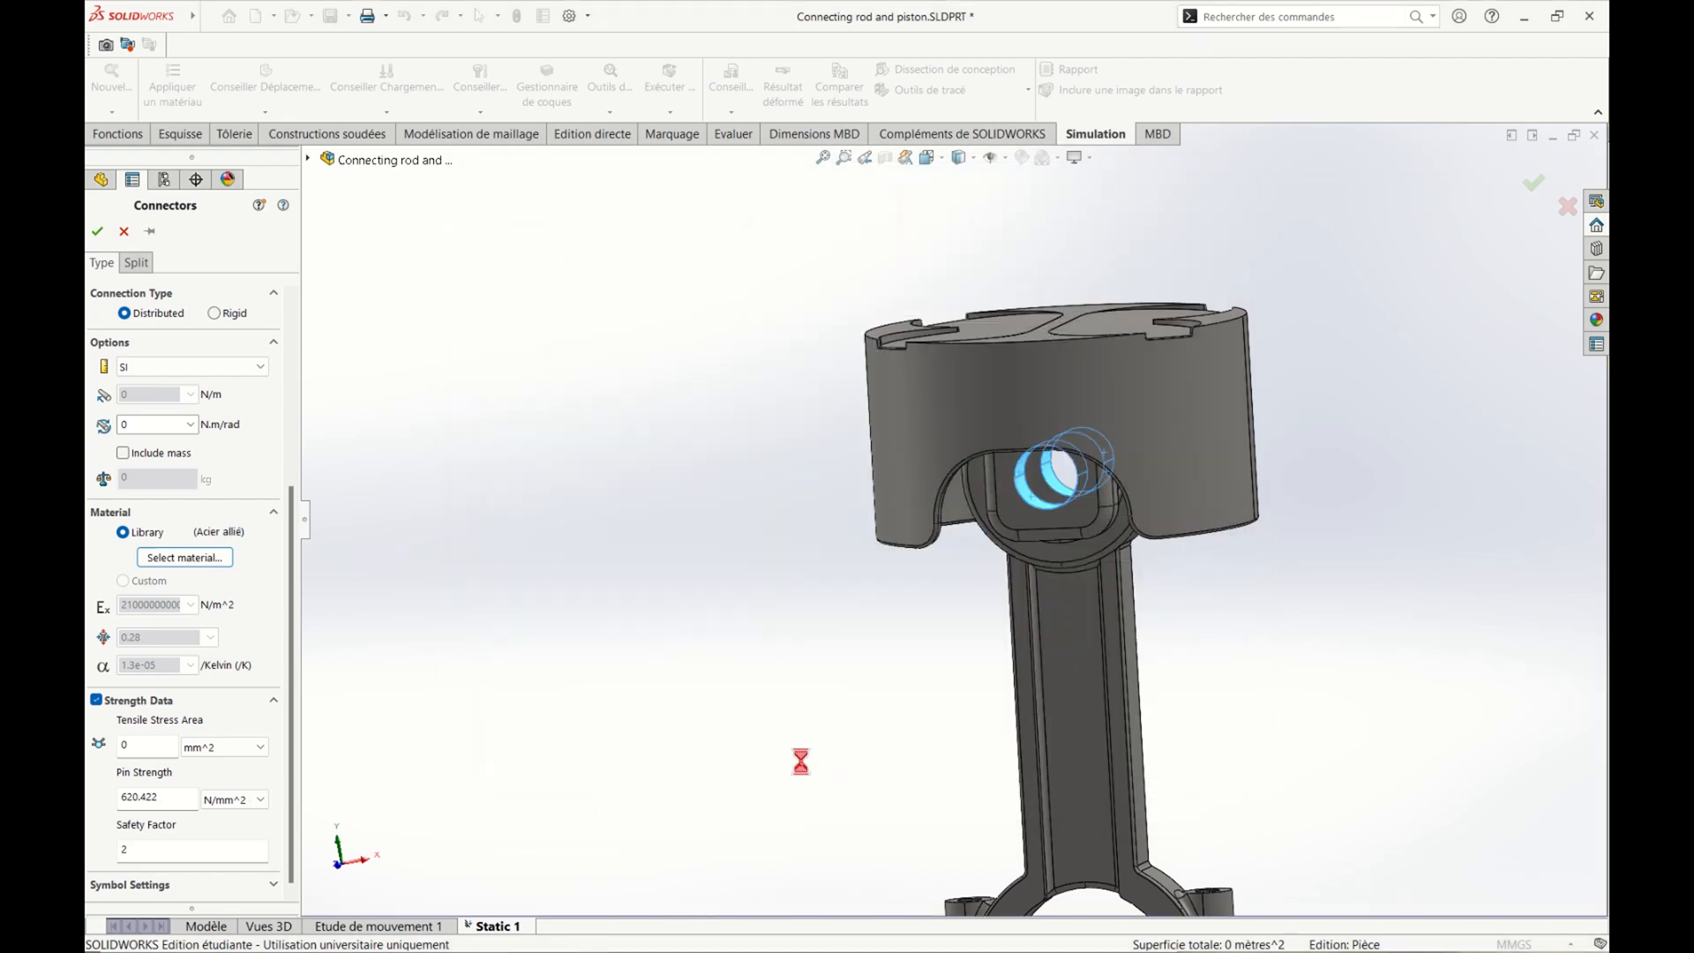
Set the pin connector's tensile stress area to 500 mm^2 and accept the connector
{"action": "left_click", "coordinate": [144, 744]}
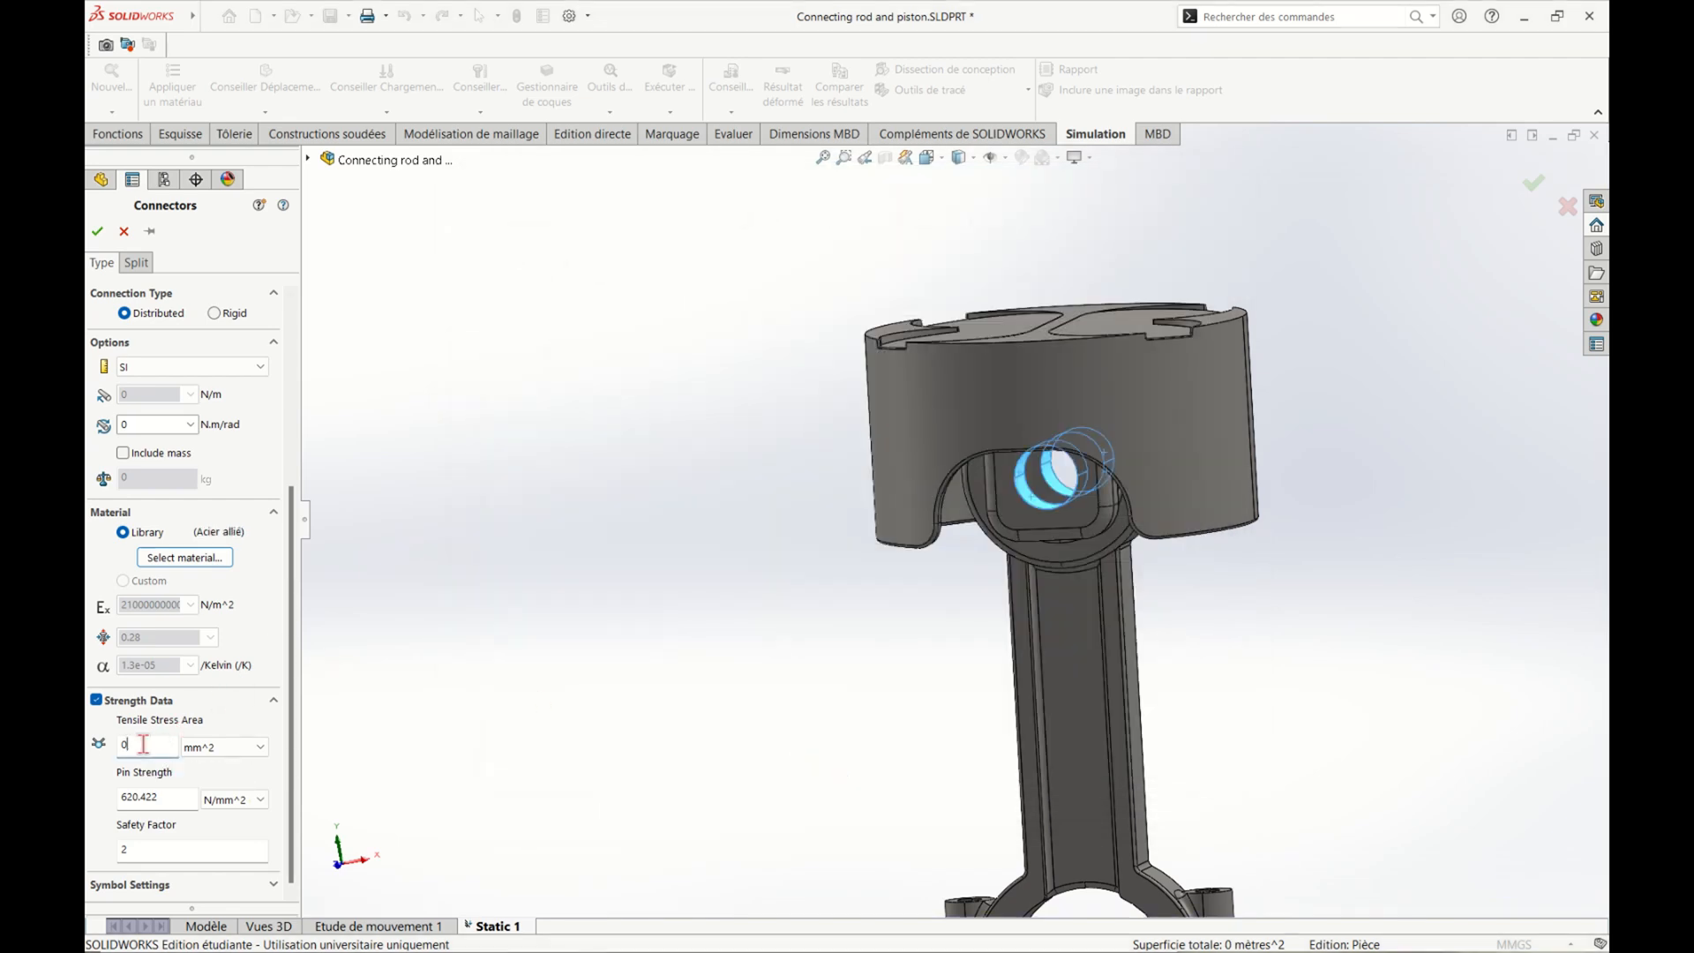
{"action": "left_click", "coordinate": [226, 727]}
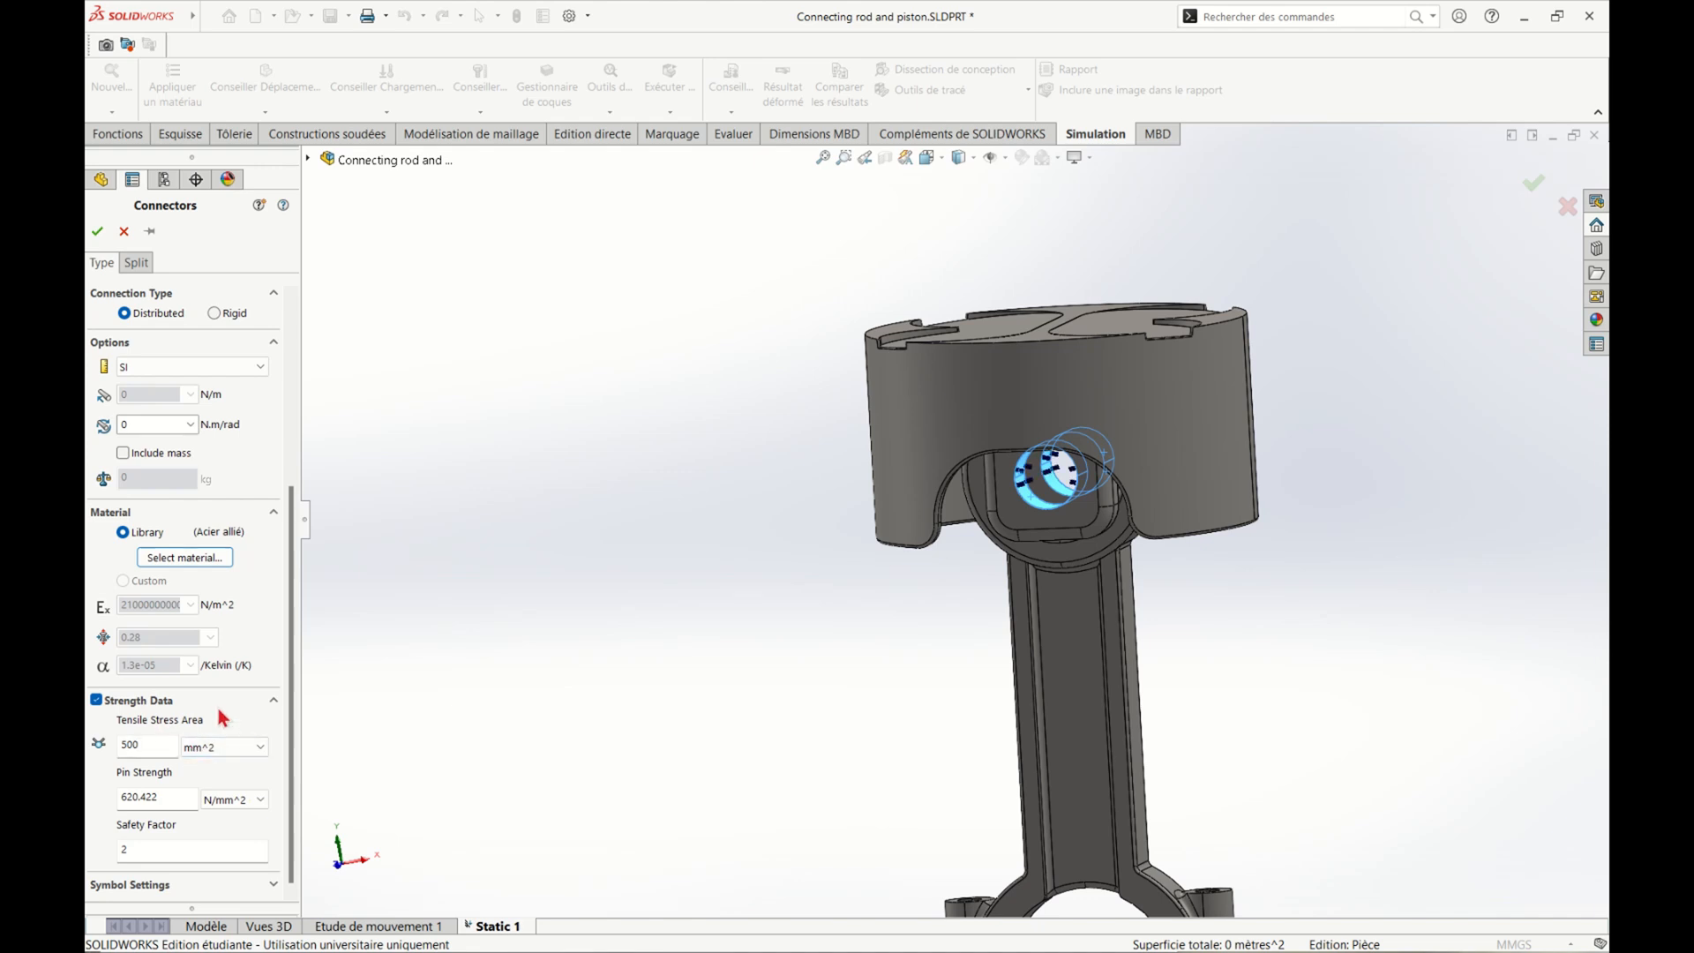
{"action": "left_click", "coordinate": [97, 231]}
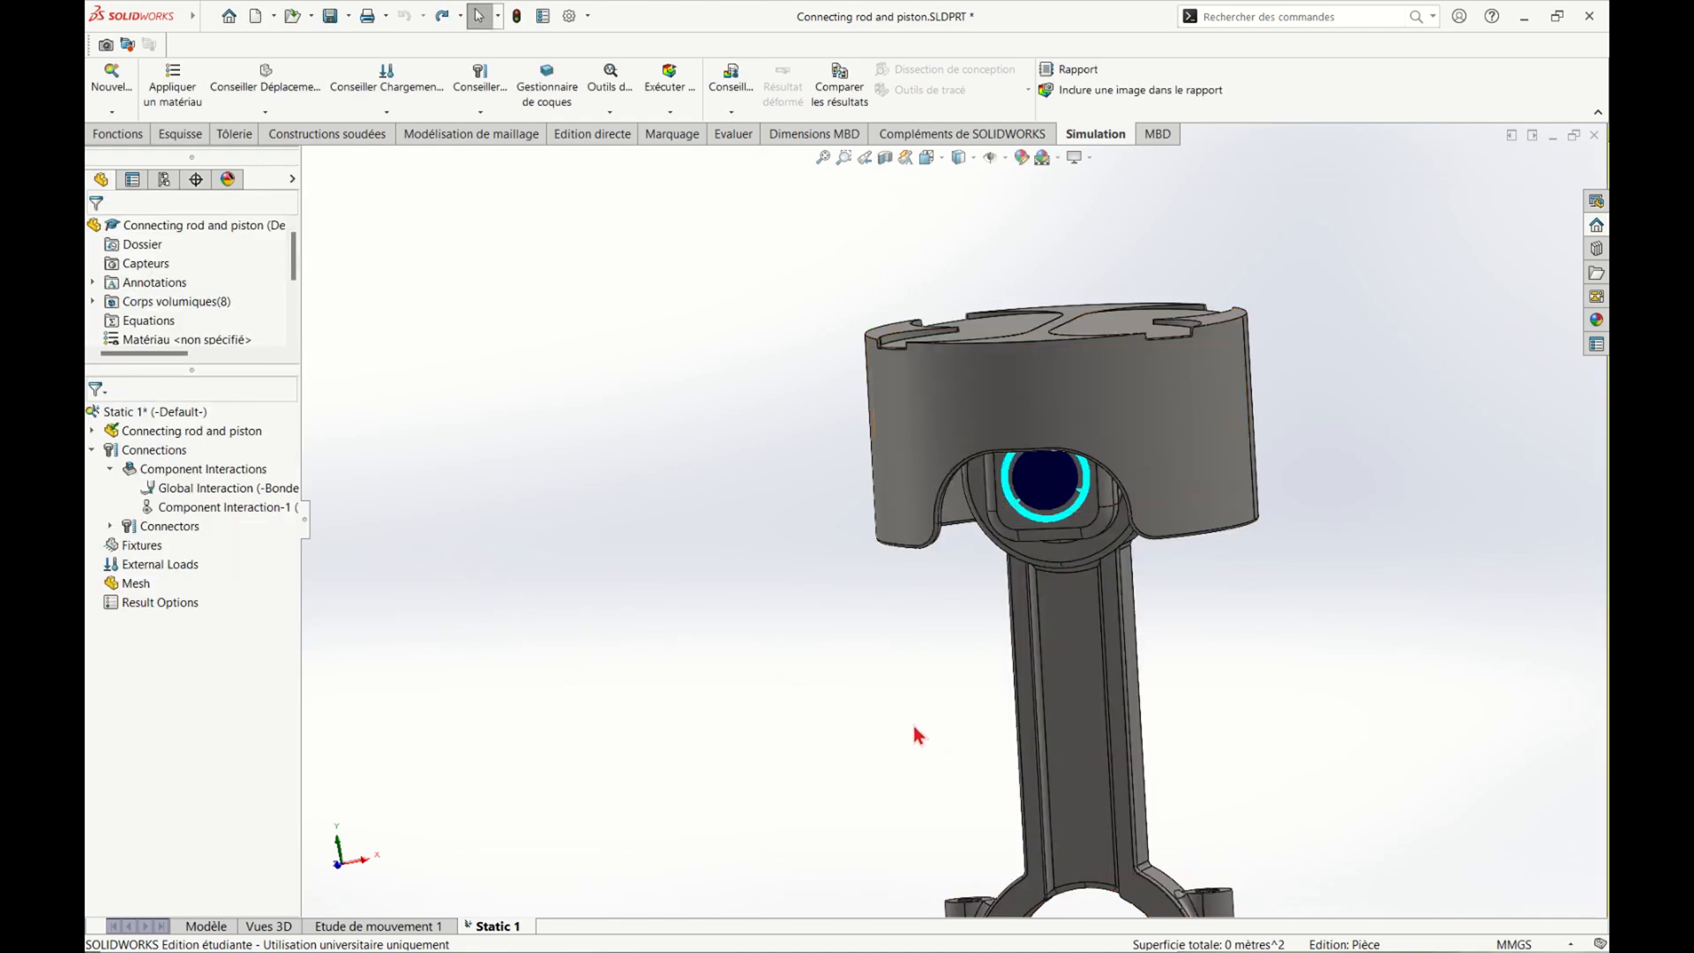
Start a standard or counterbore with nut bolt connector, using the upper hole edge of the big end's left lug as the head edge
{"action": "middle_click_drag", "start_coordinate": [921, 736], "coordinate": [904, 801]}
{"action": "scroll", "coordinate": [953, 760], "scroll_direction": "up", "scroll_amount": 4}
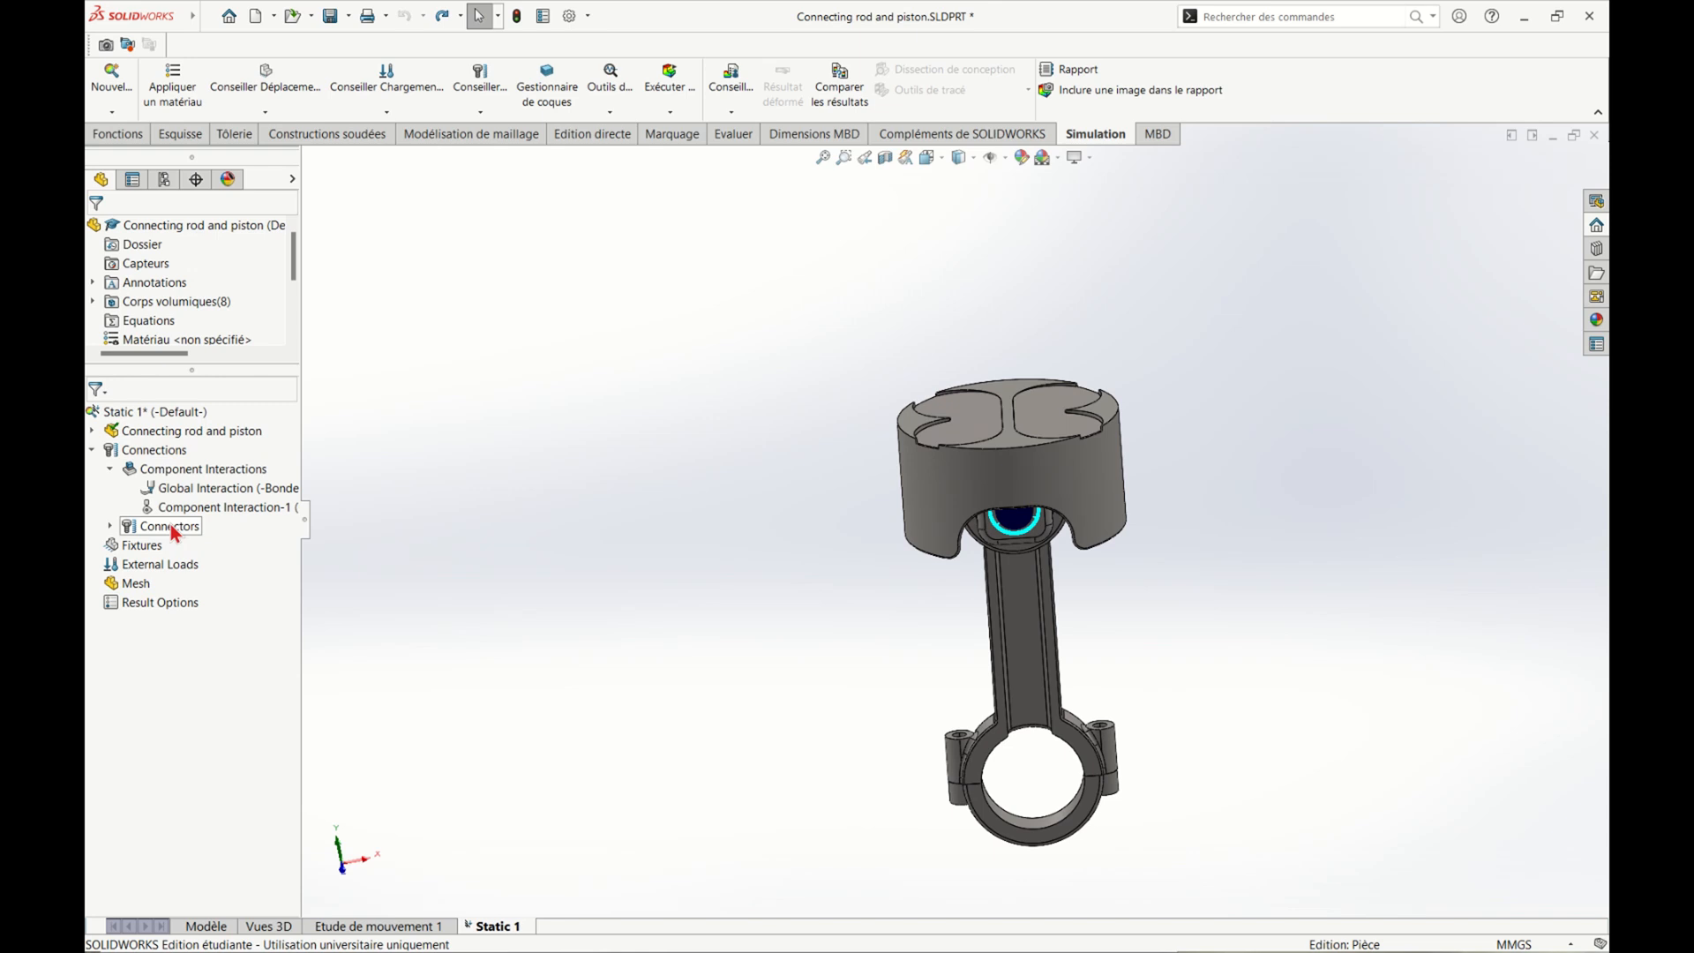
{"action": "right_click", "coordinate": [156, 452]}
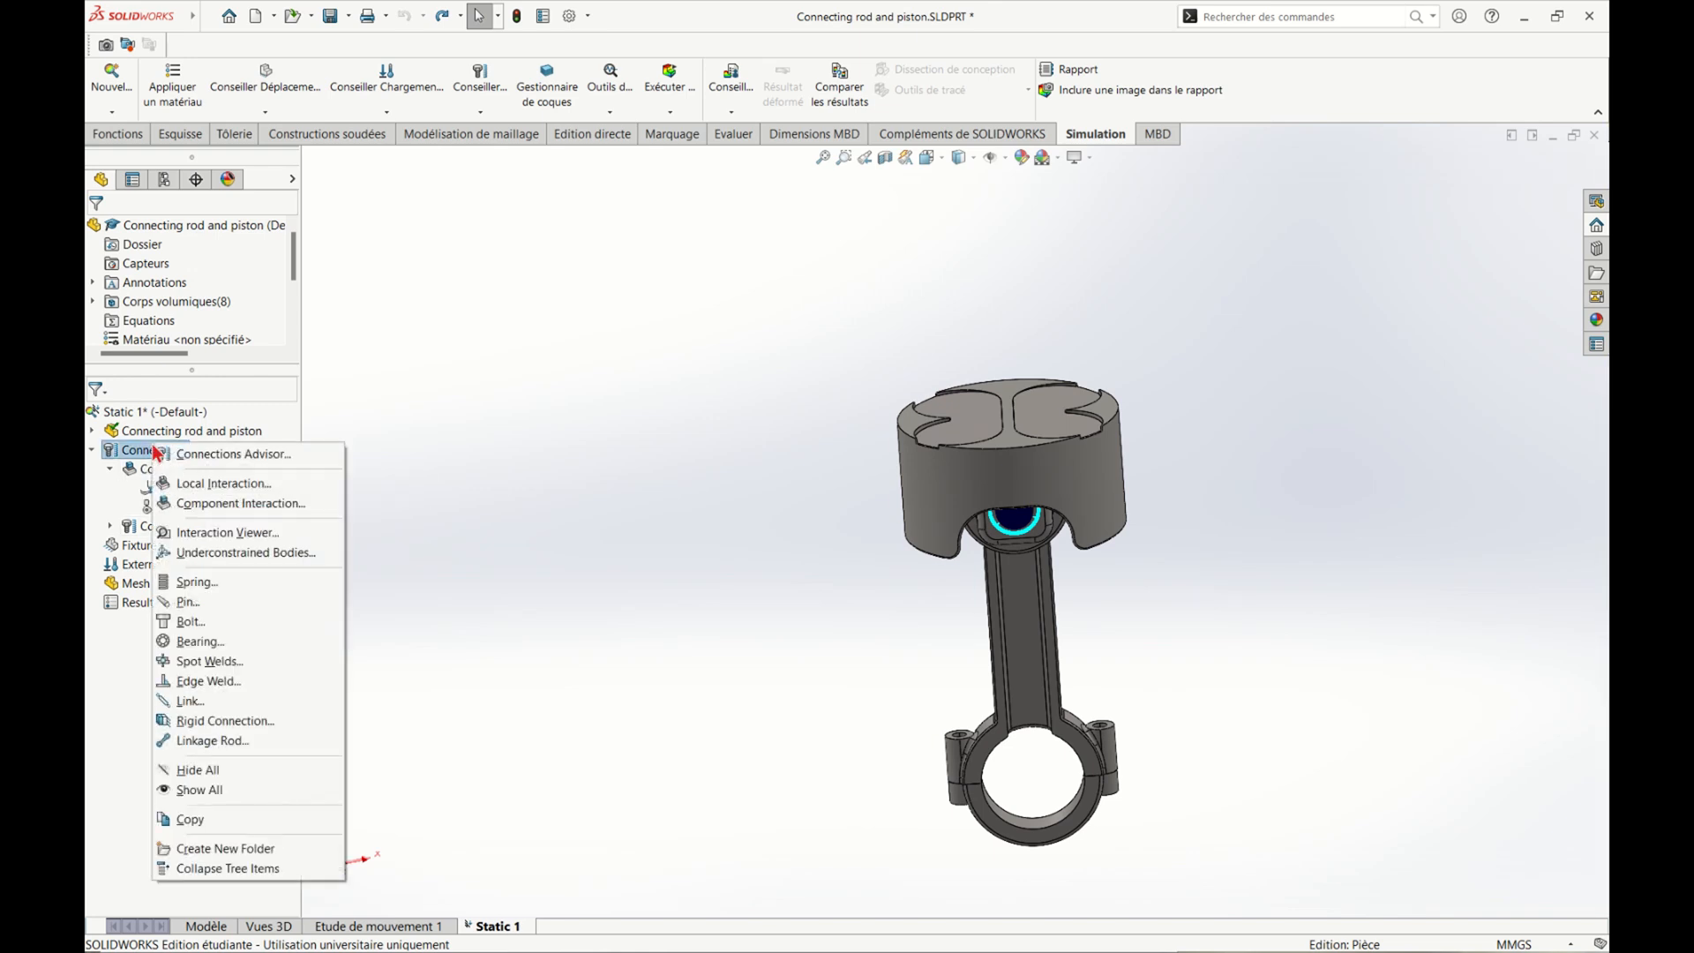
{"action": "left_click", "coordinate": [243, 623]}
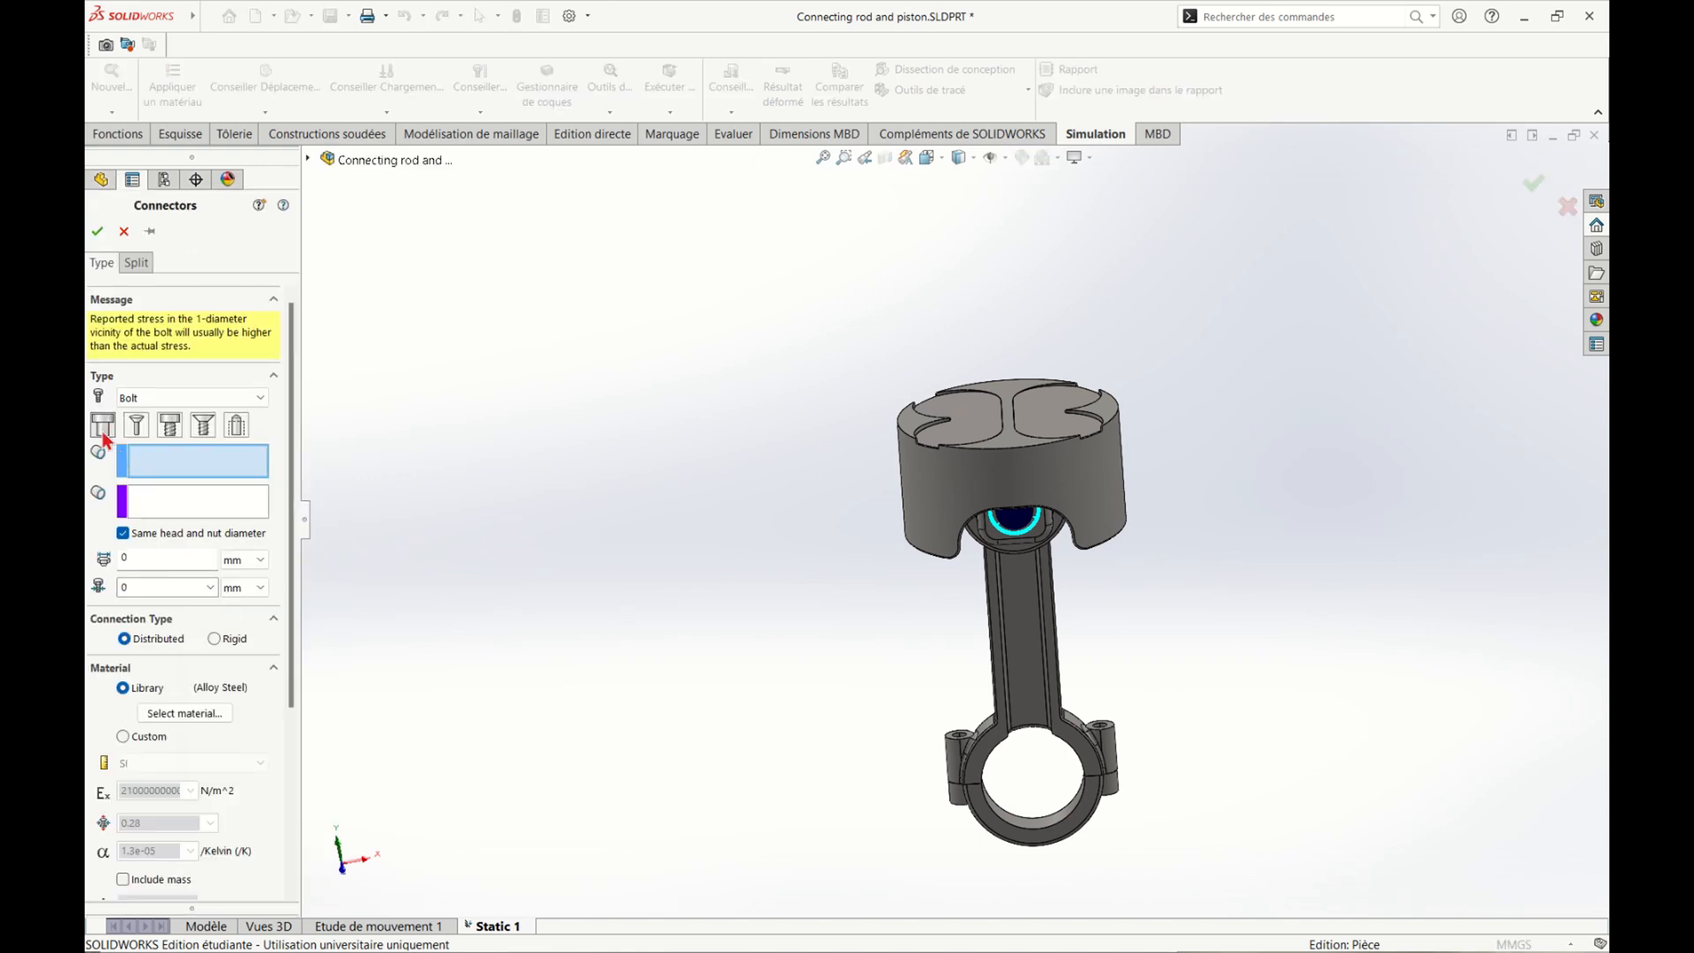
{"action": "left_click", "coordinate": [105, 432]}
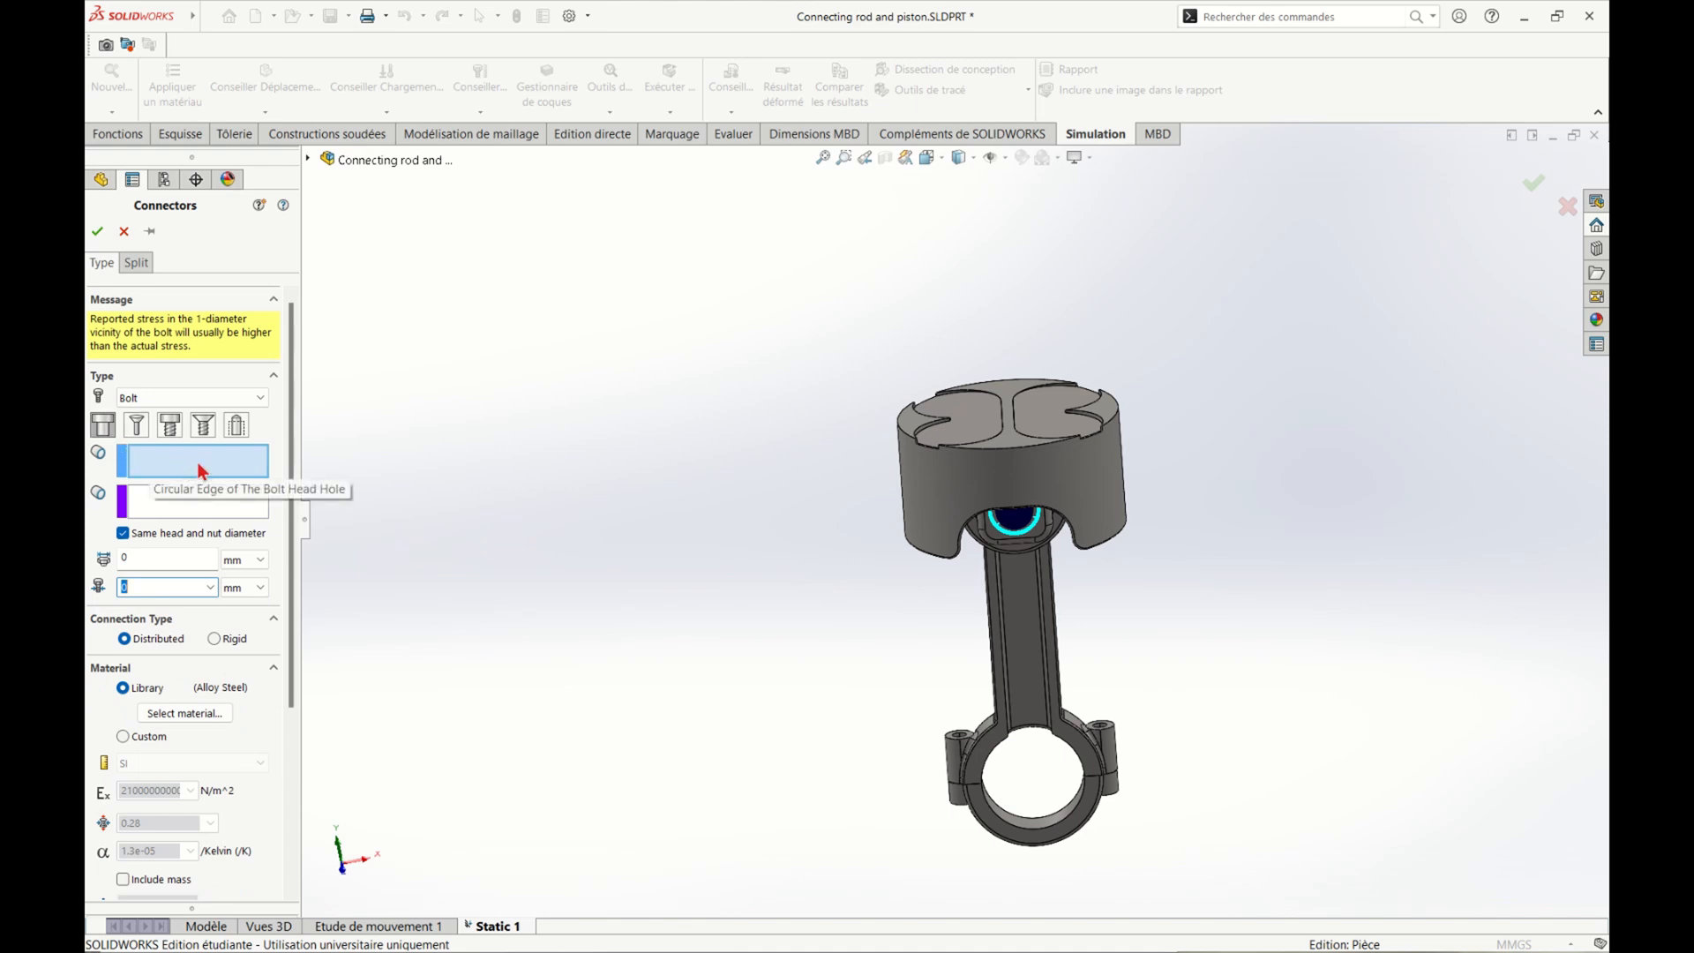
{"action": "scroll", "coordinate": [976, 697], "scroll_direction": "down", "scroll_amount": 5}
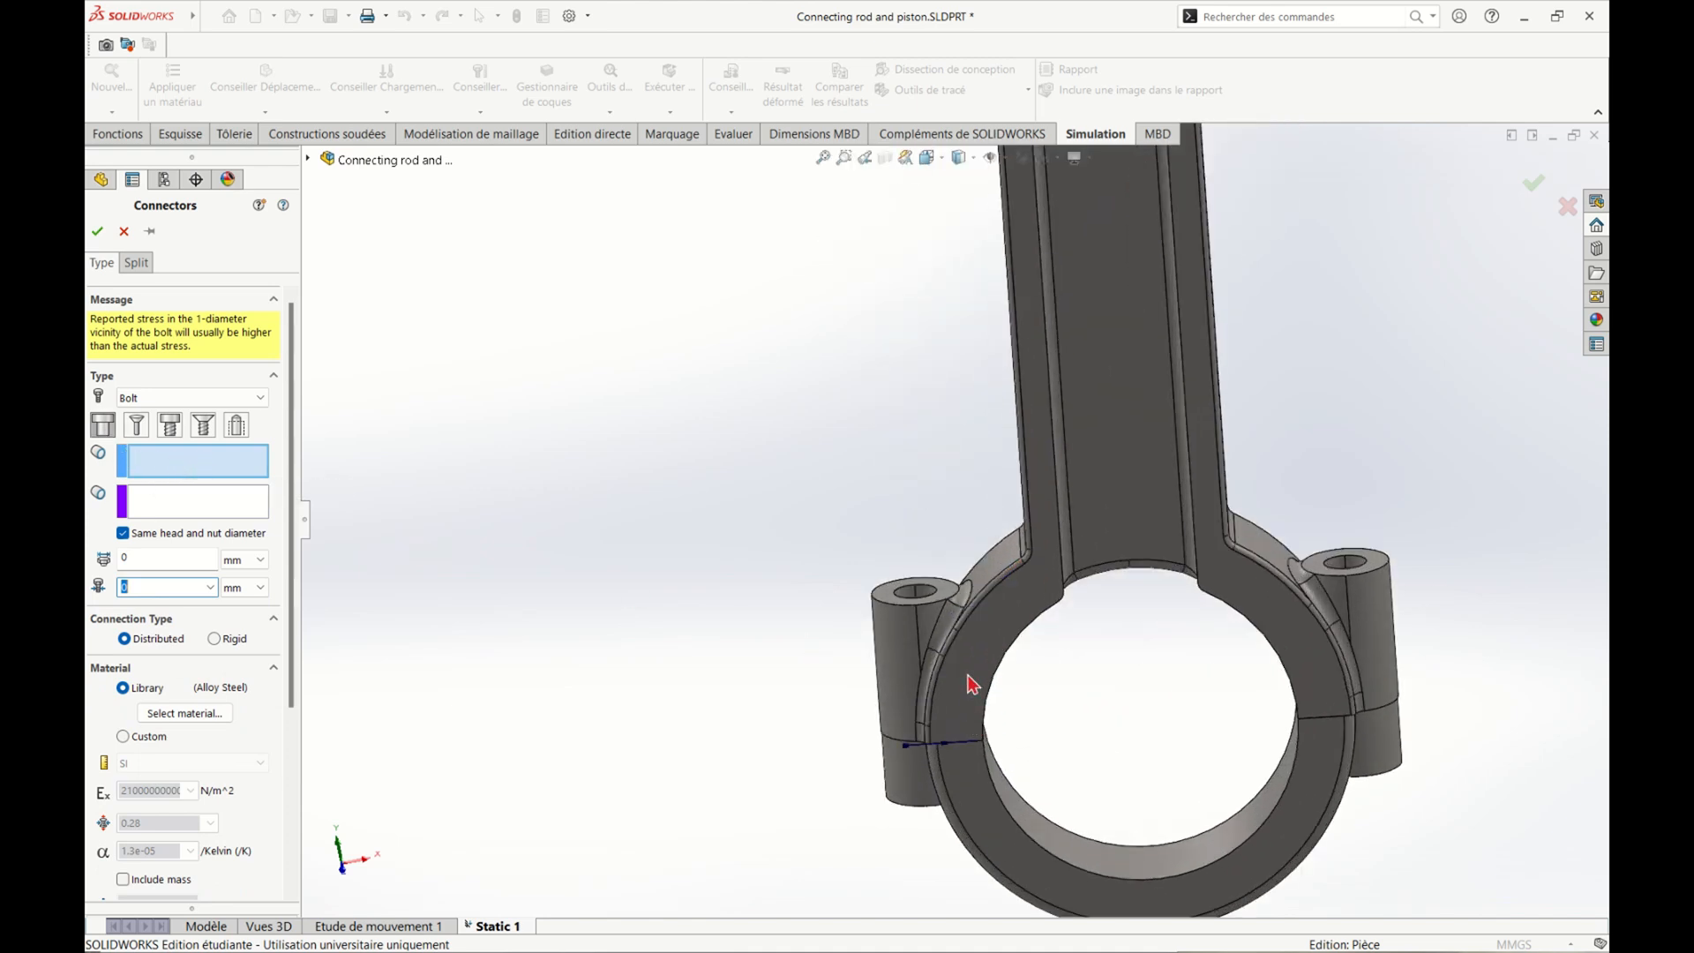
{"action": "left_click", "coordinate": [898, 597]}
Pick the circular edge on the underside of the same lug as the bolt's nut hole edge
{"action": "middle_click_drag", "start_coordinate": [840, 650], "coordinate": [819, 704]}
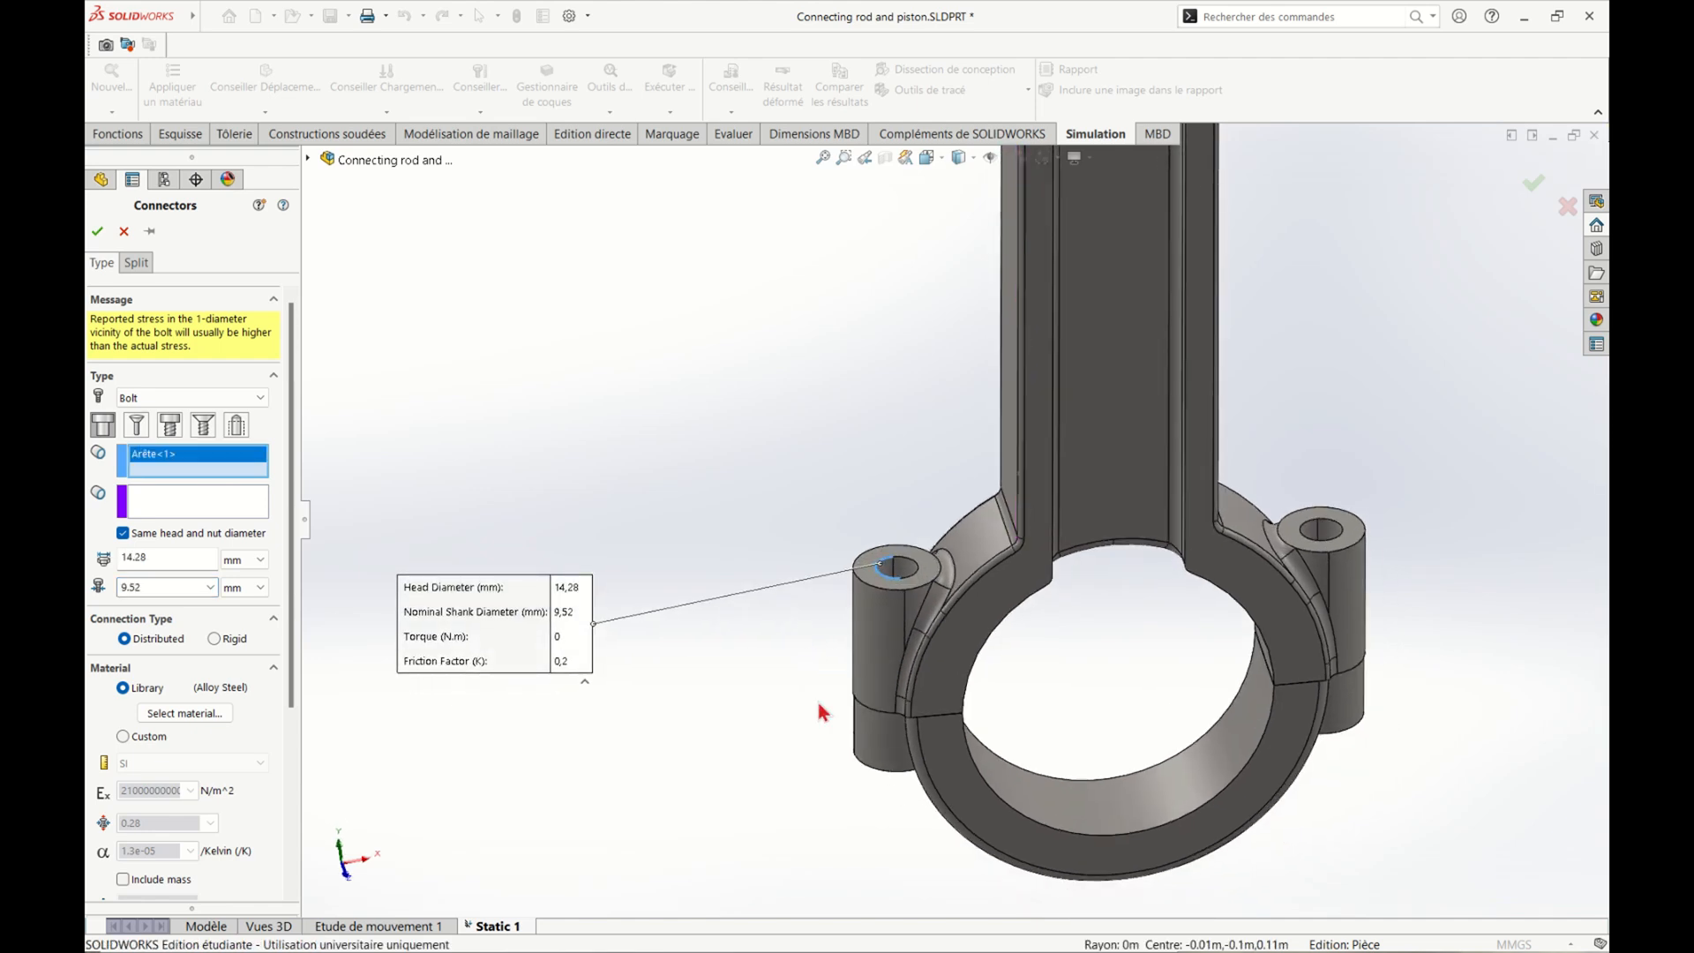
{"action": "left_click", "coordinate": [197, 507]}
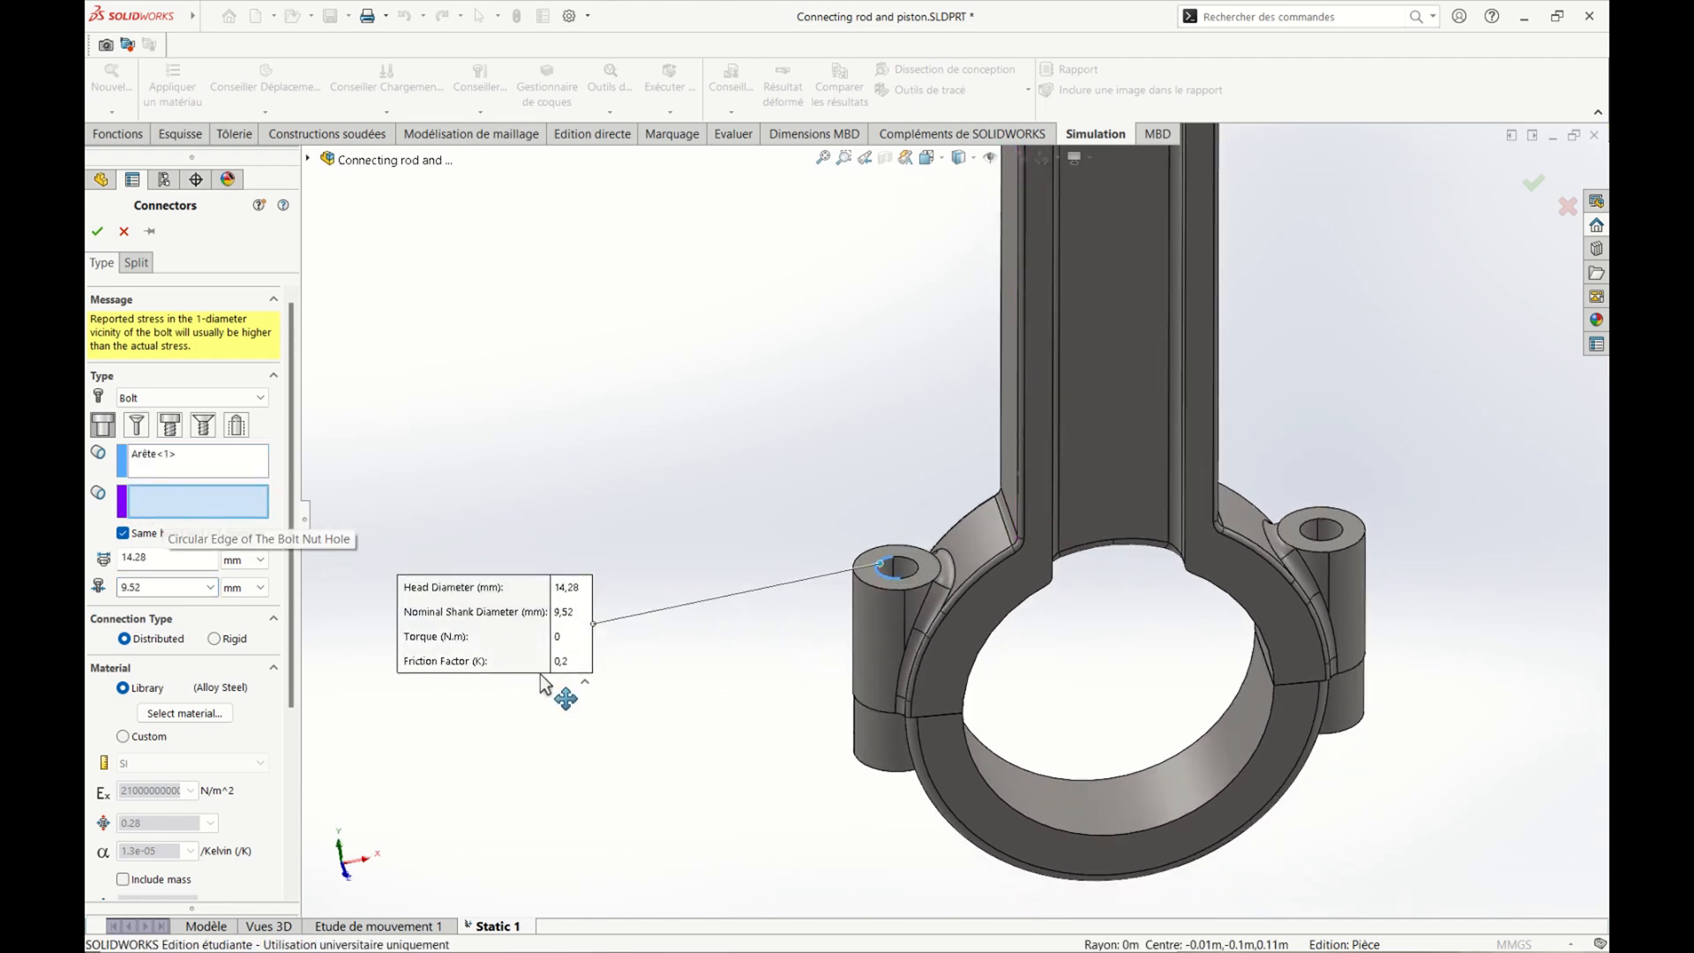
{"action": "middle_click_drag", "start_coordinate": [808, 835], "coordinate": [818, 519]}
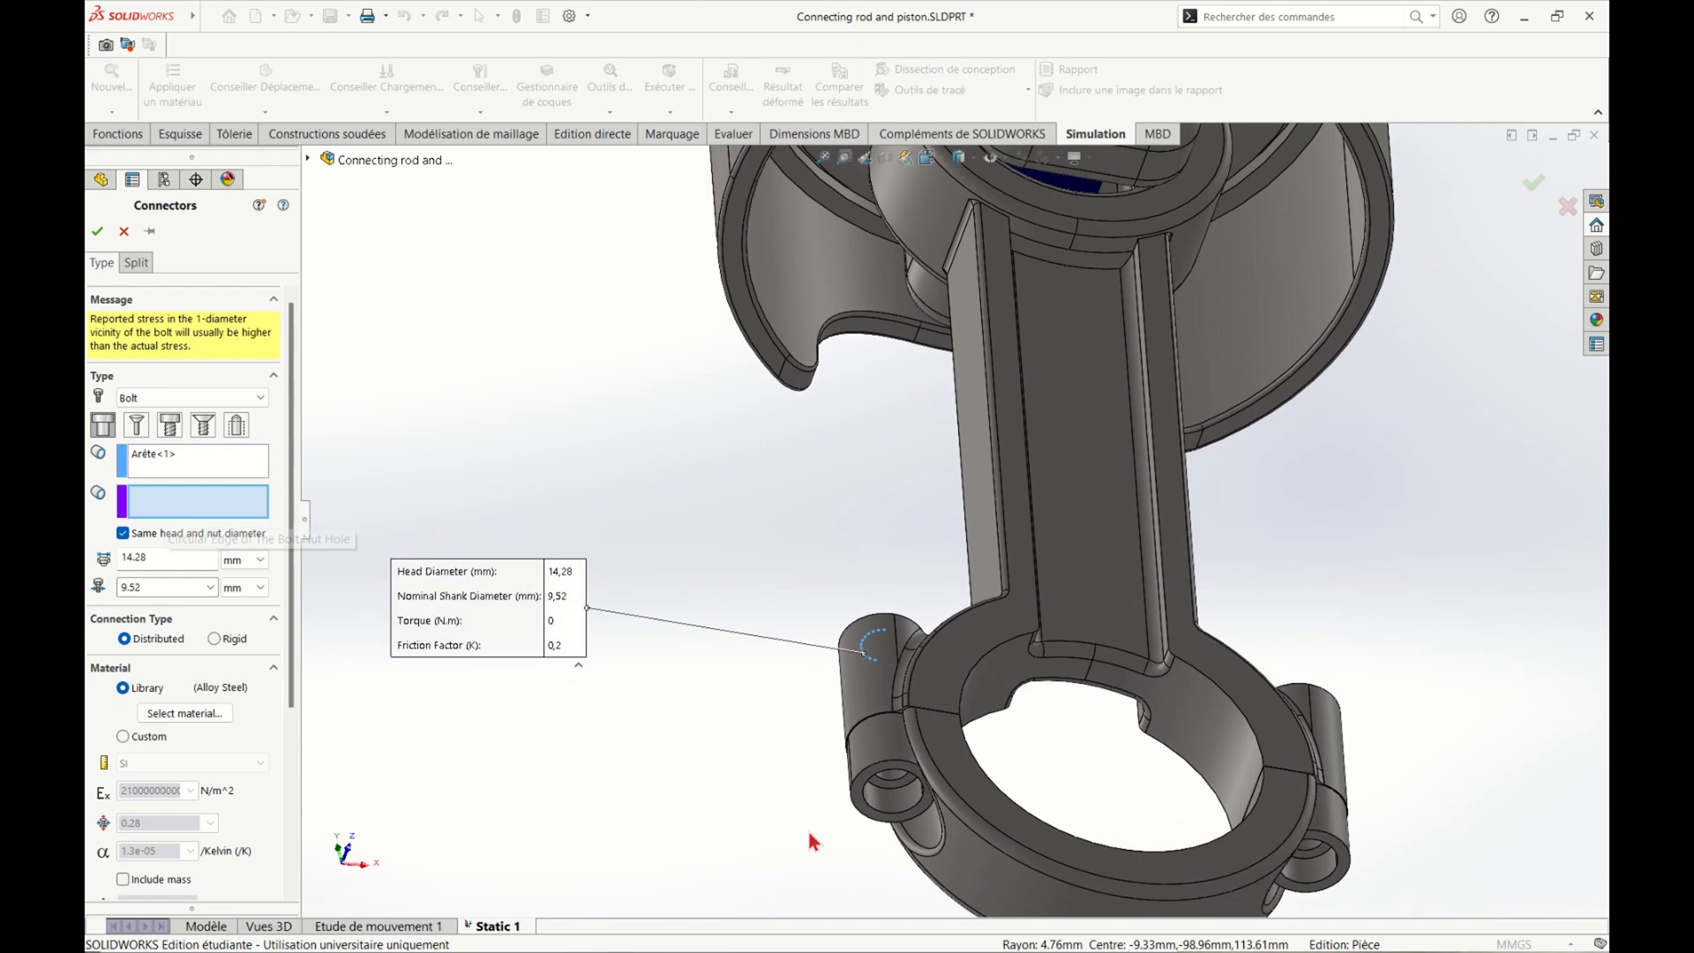
{"action": "left_click", "coordinate": [876, 810]}
Enable the bolt's strength data with 1.2 threads/mm, set the pre-load torque to 2.5 N.m, and accept the connector
{"action": "middle_click_drag", "start_coordinate": [801, 801], "coordinate": [847, 678]}
{"action": "scroll", "coordinate": [844, 673], "scroll_direction": "up", "scroll_amount": 4}
{"action": "middle_click_drag", "start_coordinate": [882, 820], "coordinate": [780, 934]}
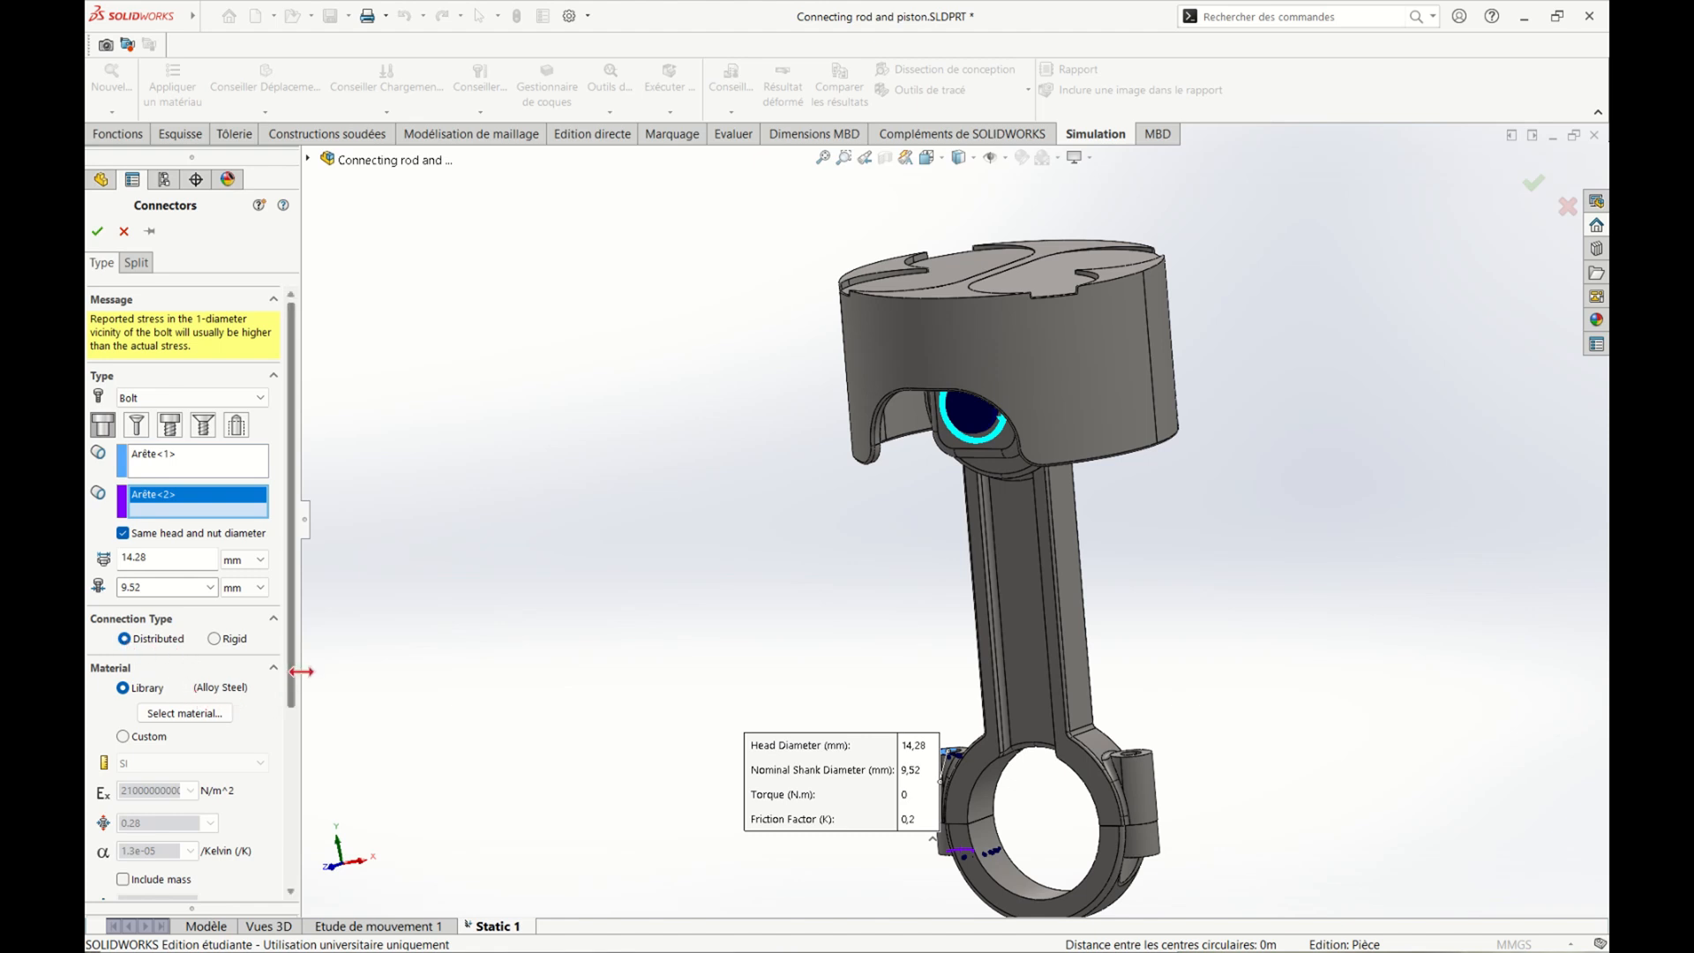
{"action": "left_click_drag", "start_coordinate": [290, 697], "coordinate": [294, 893]}
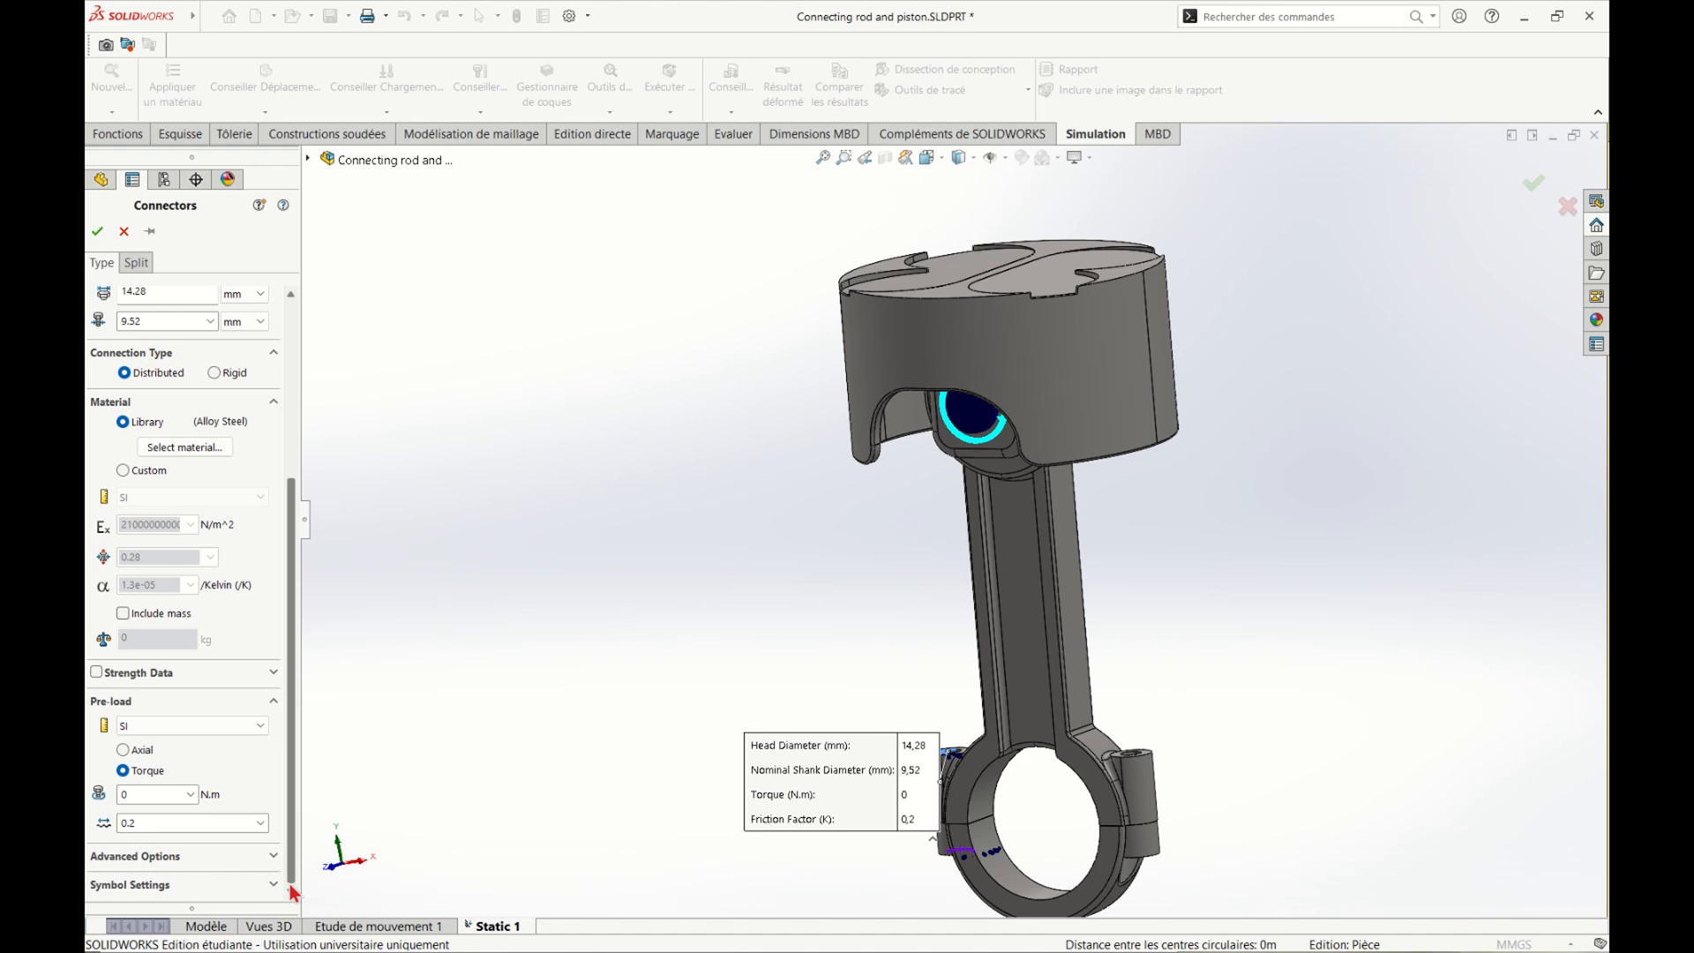
{"action": "left_click", "coordinate": [97, 672]}
{"action": "left_click_drag", "start_coordinate": [295, 674], "coordinate": [297, 772]}
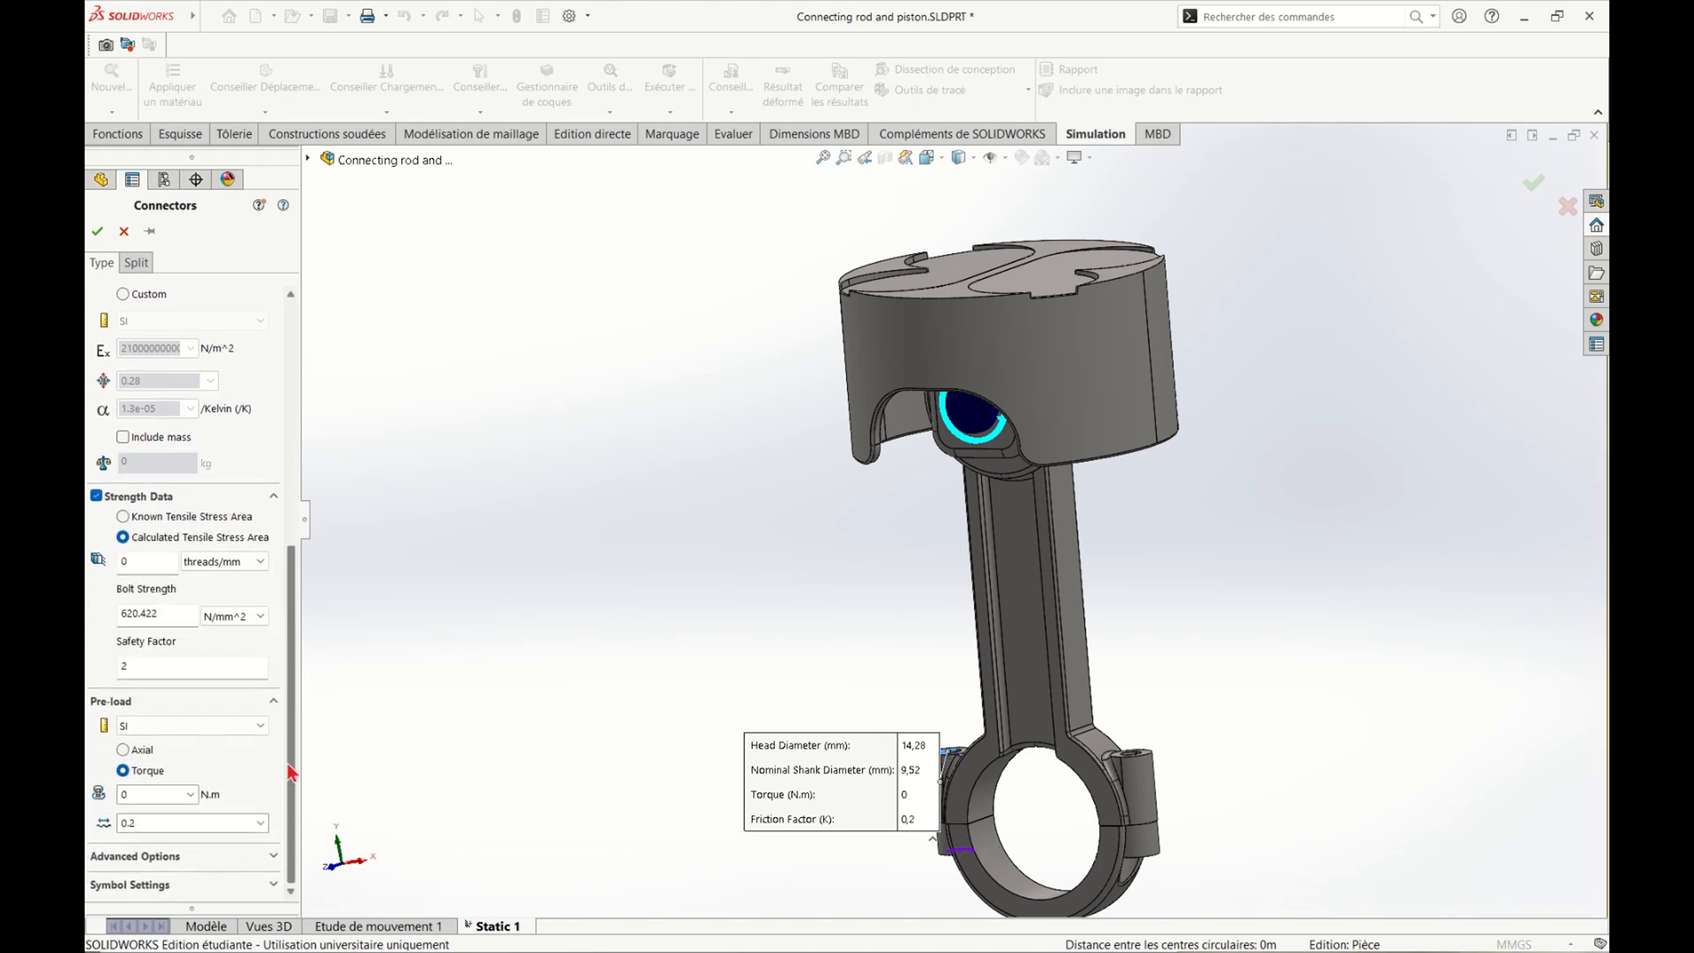
{"action": "left_click", "coordinate": [140, 561]}
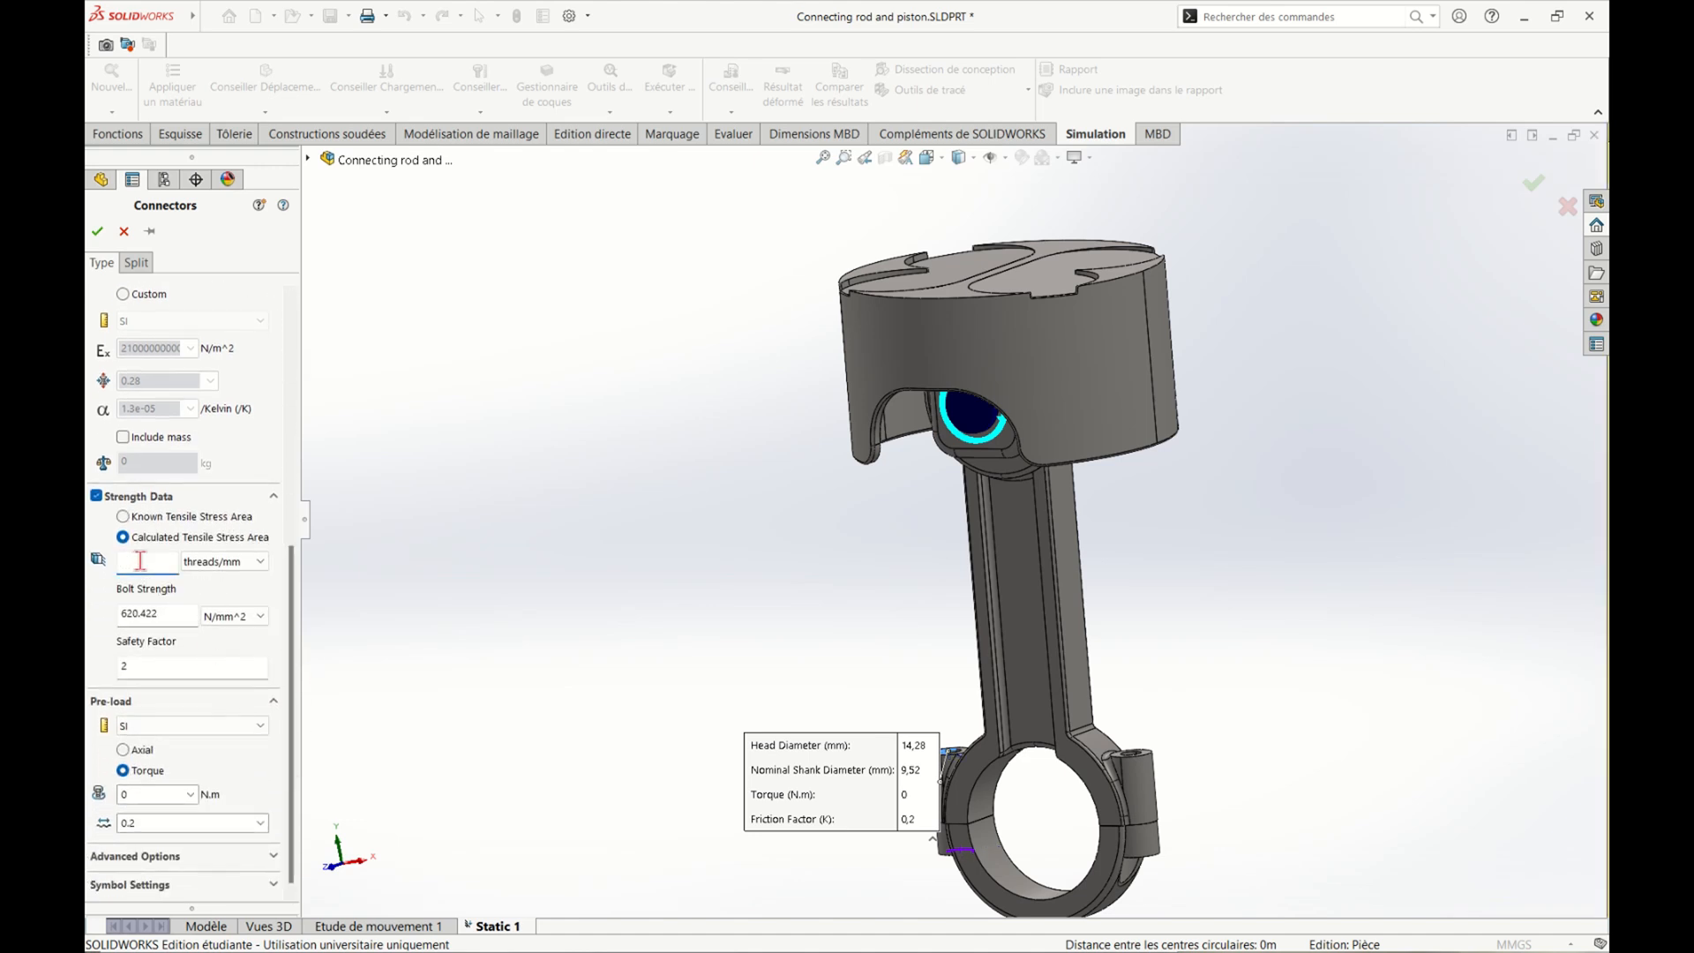
{"action": "left_click", "coordinate": [152, 797]}
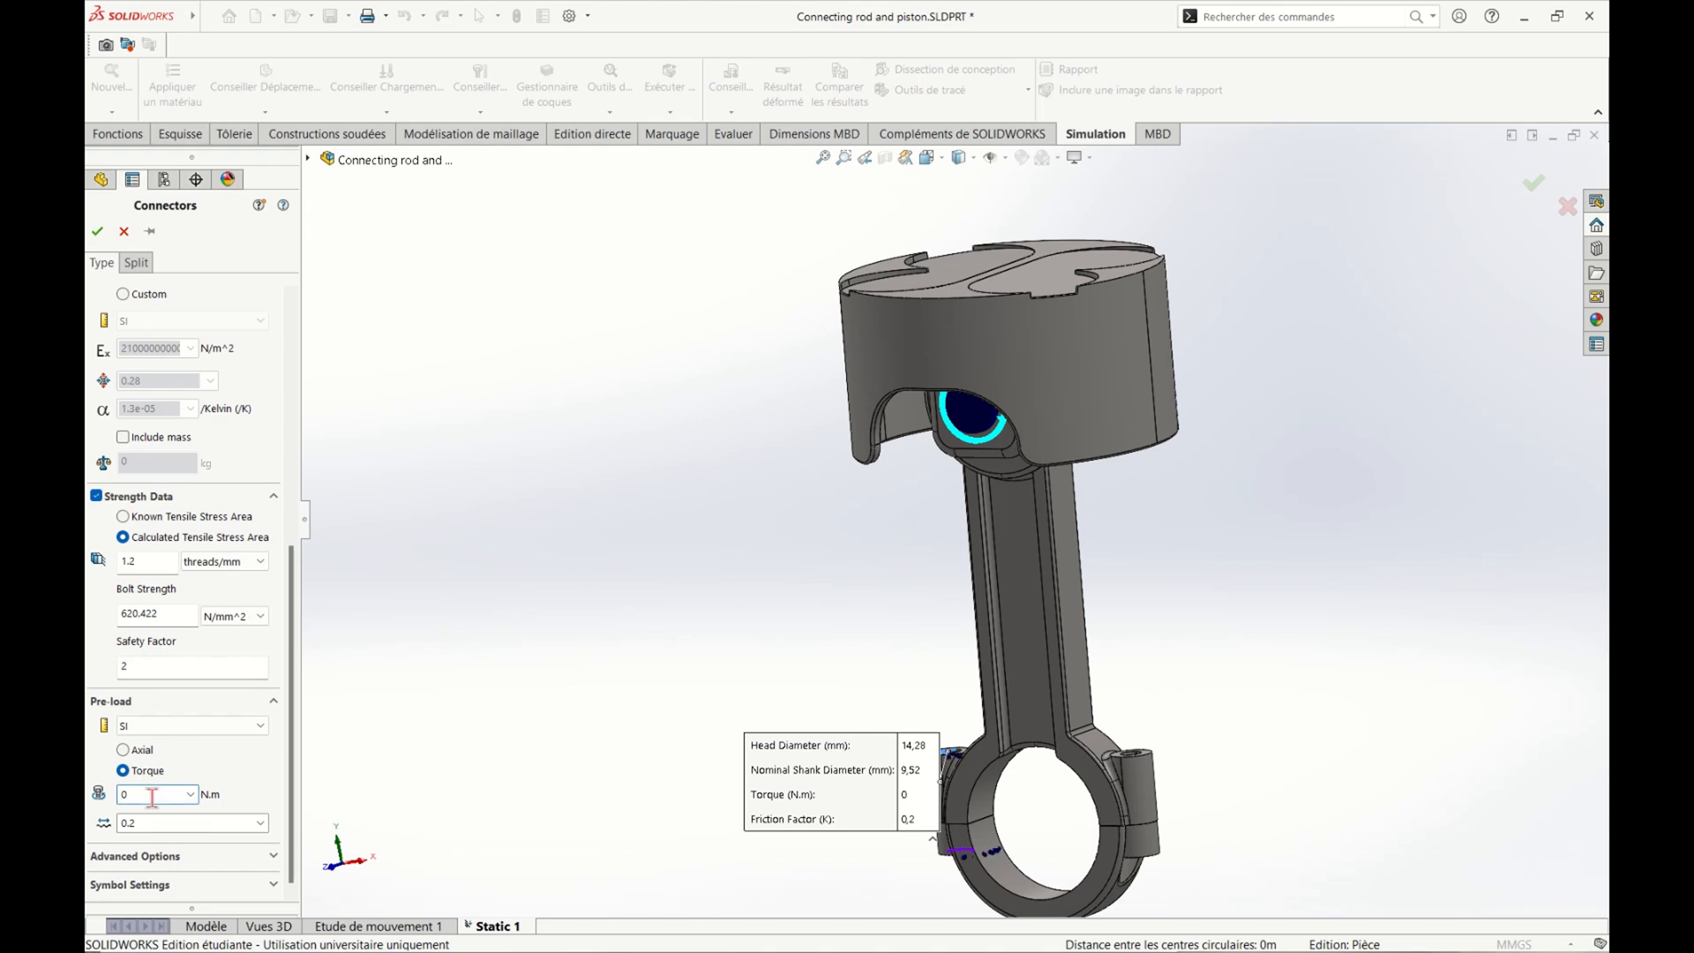
{"action": "left_click", "coordinate": [163, 825]}
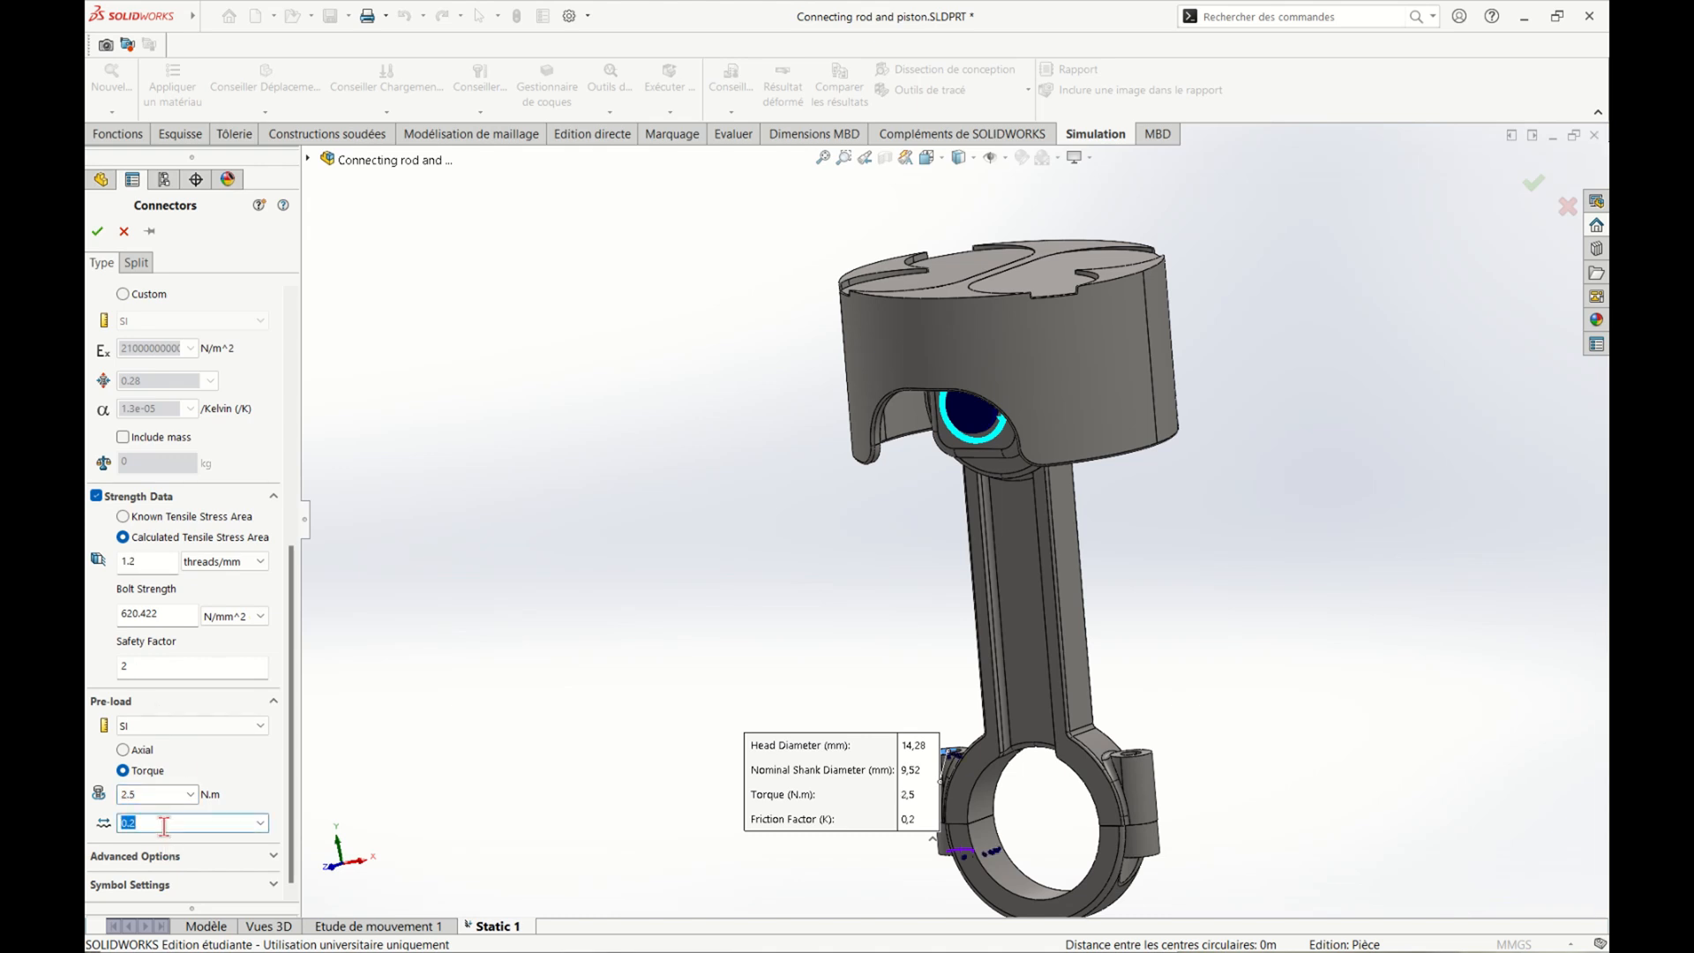
{"action": "left_click", "coordinate": [97, 231]}
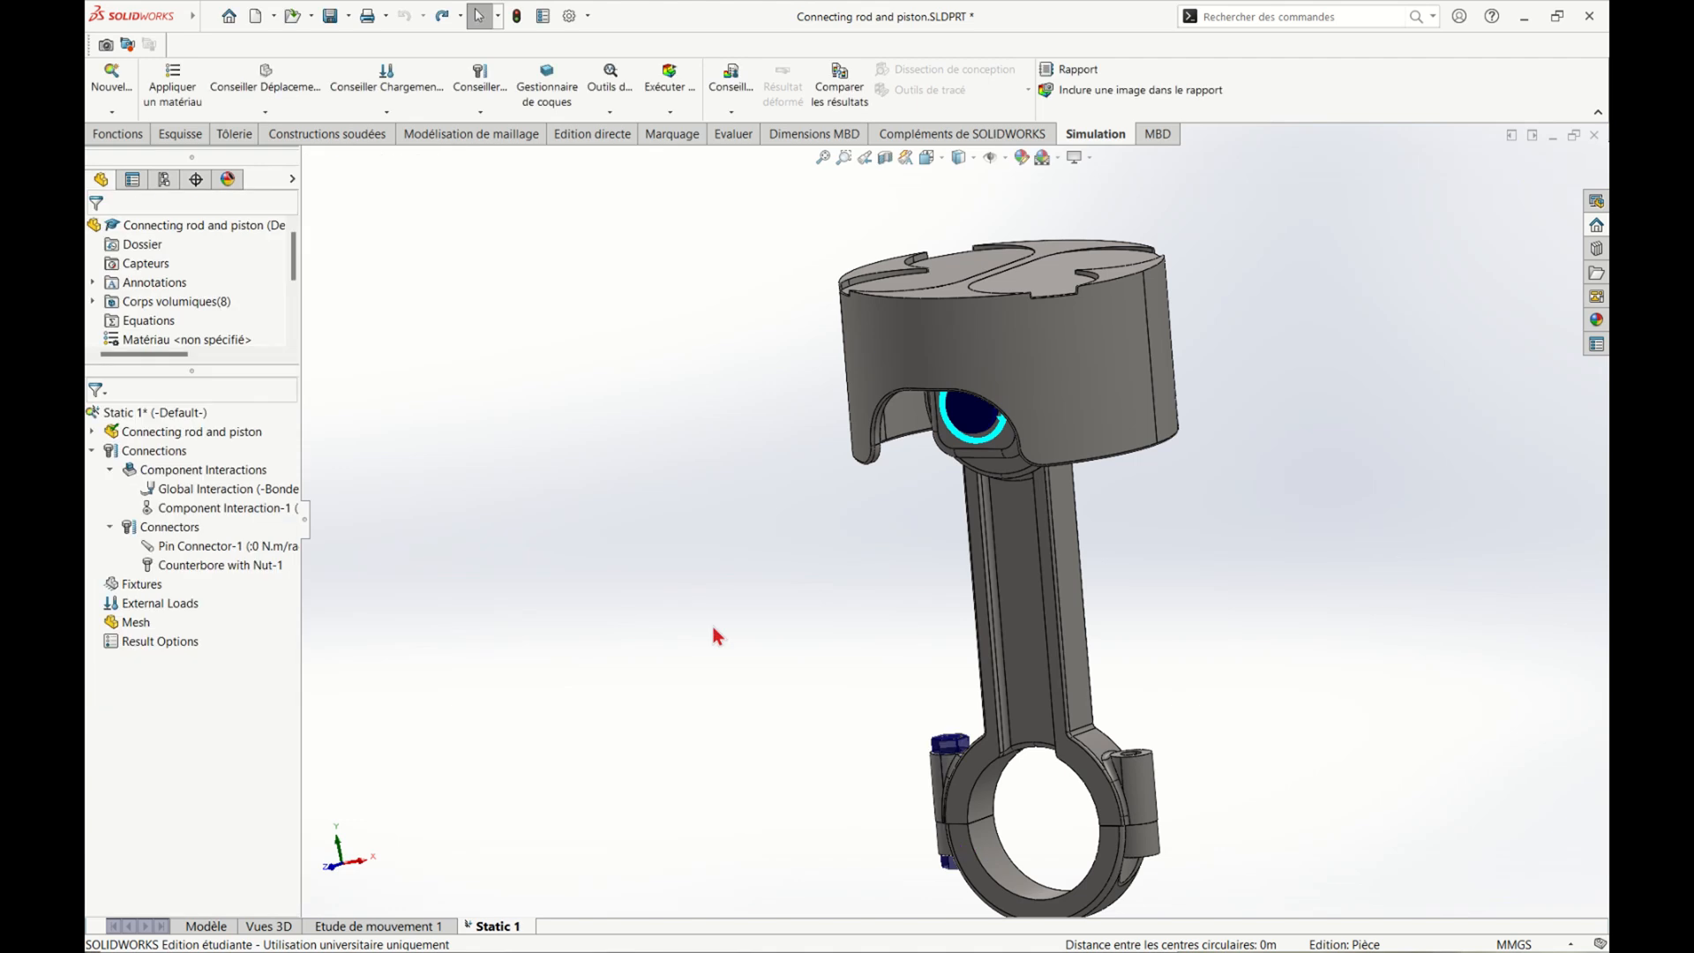
Copy the Counterbore with Nut-1 connector and paste it into the Connectors folder
{"action": "middle_click_drag", "start_coordinate": [719, 783], "coordinate": [824, 817]}
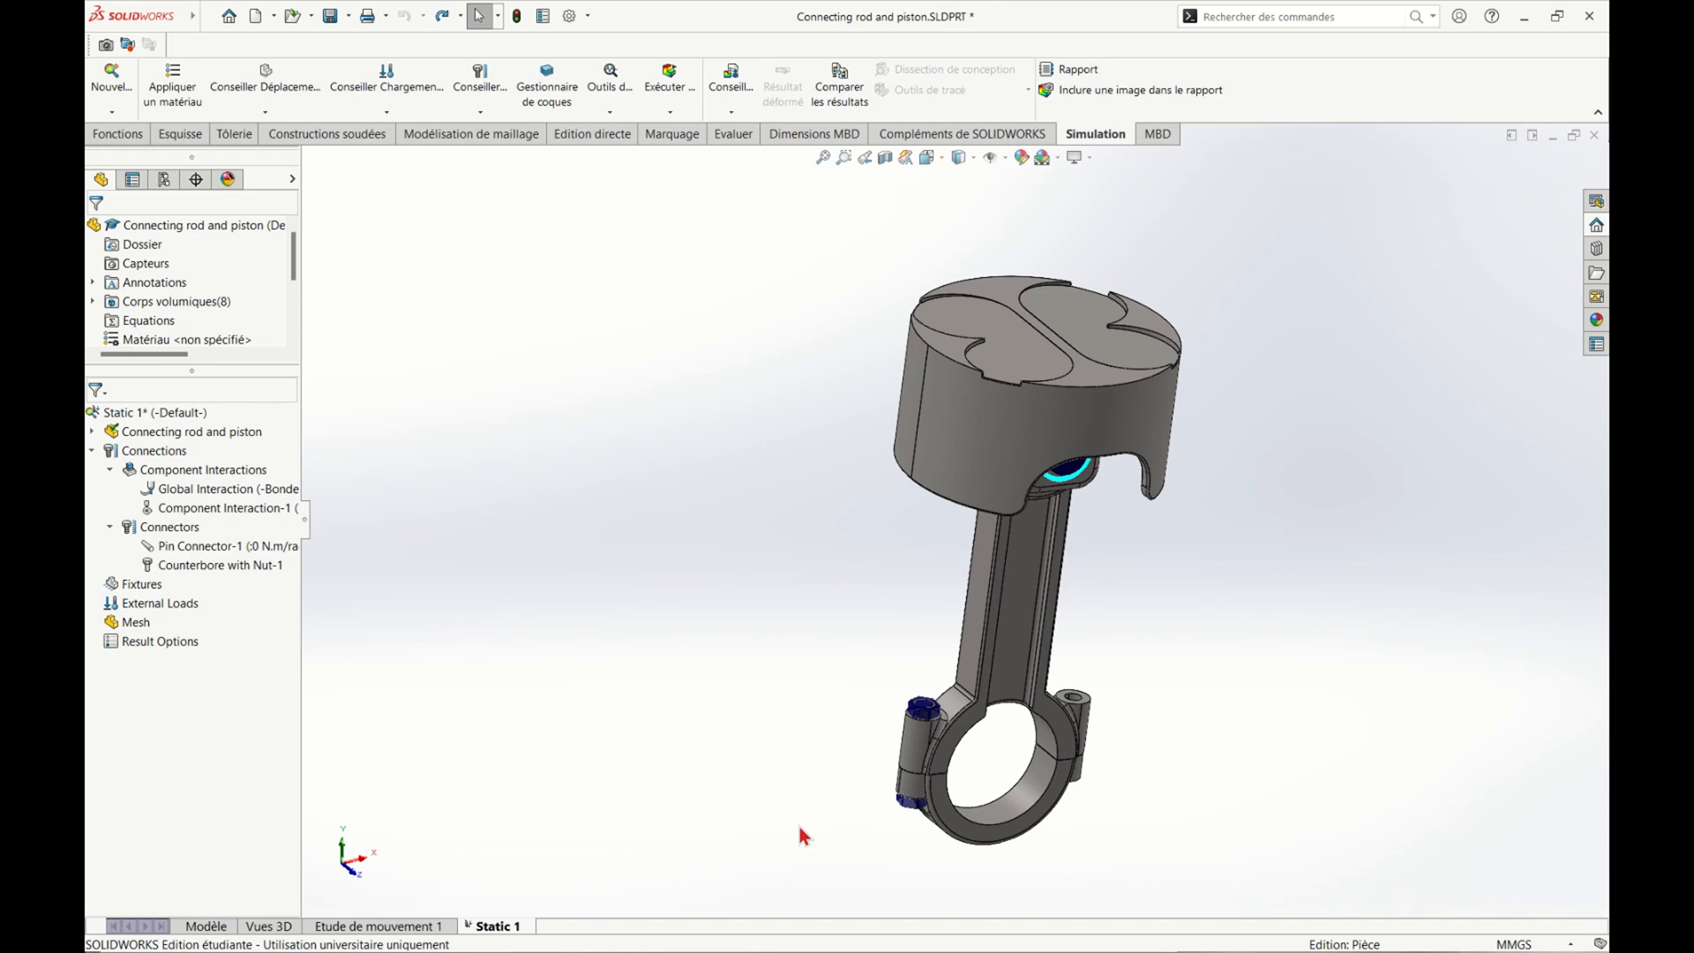
{"action": "right_click", "coordinate": [236, 568]}
{"action": "left_click", "coordinate": [291, 725]}
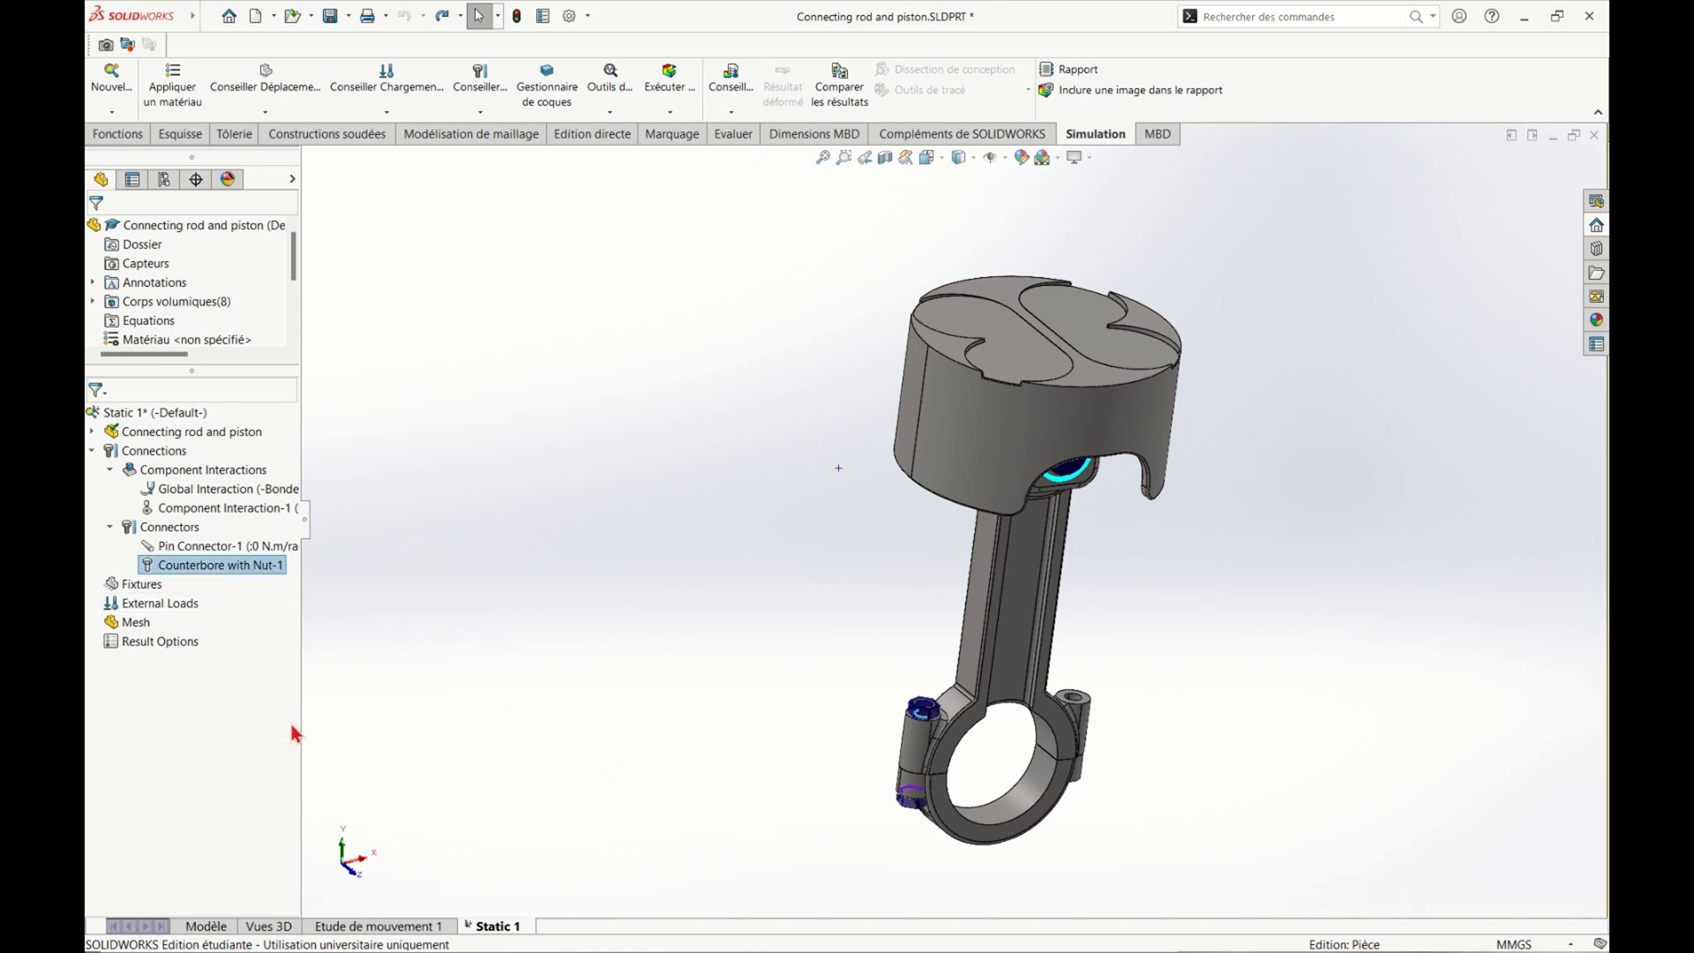
{"action": "right_click", "coordinate": [169, 527]}
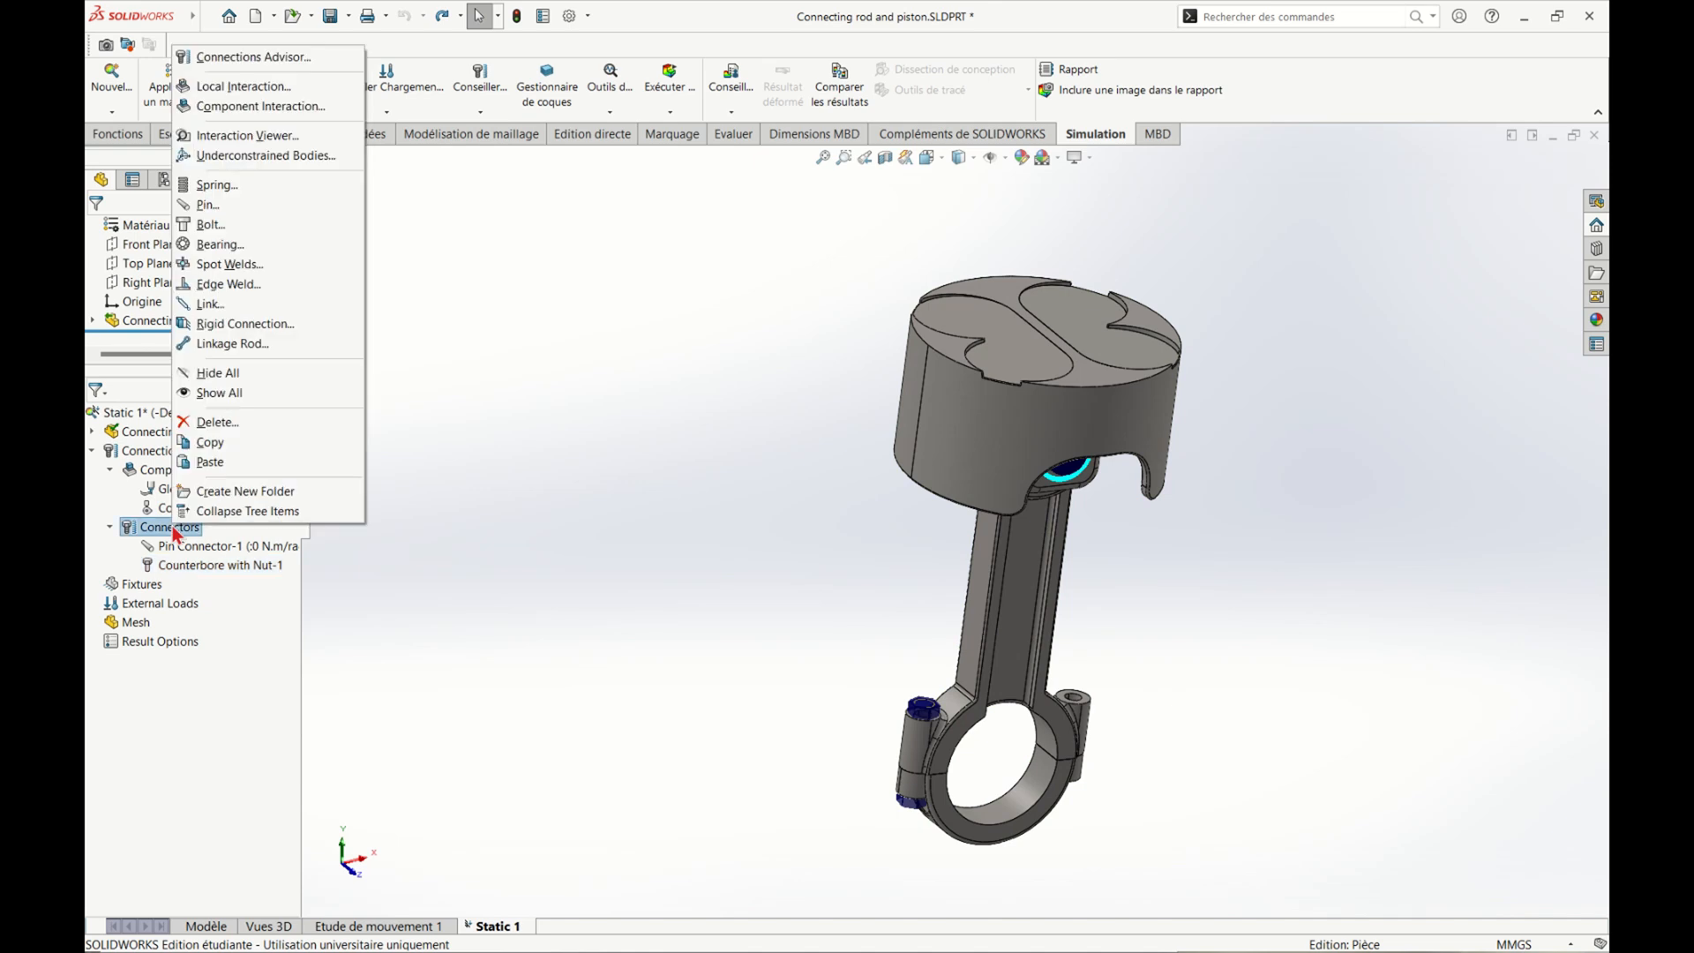
{"action": "left_click", "coordinate": [244, 469]}
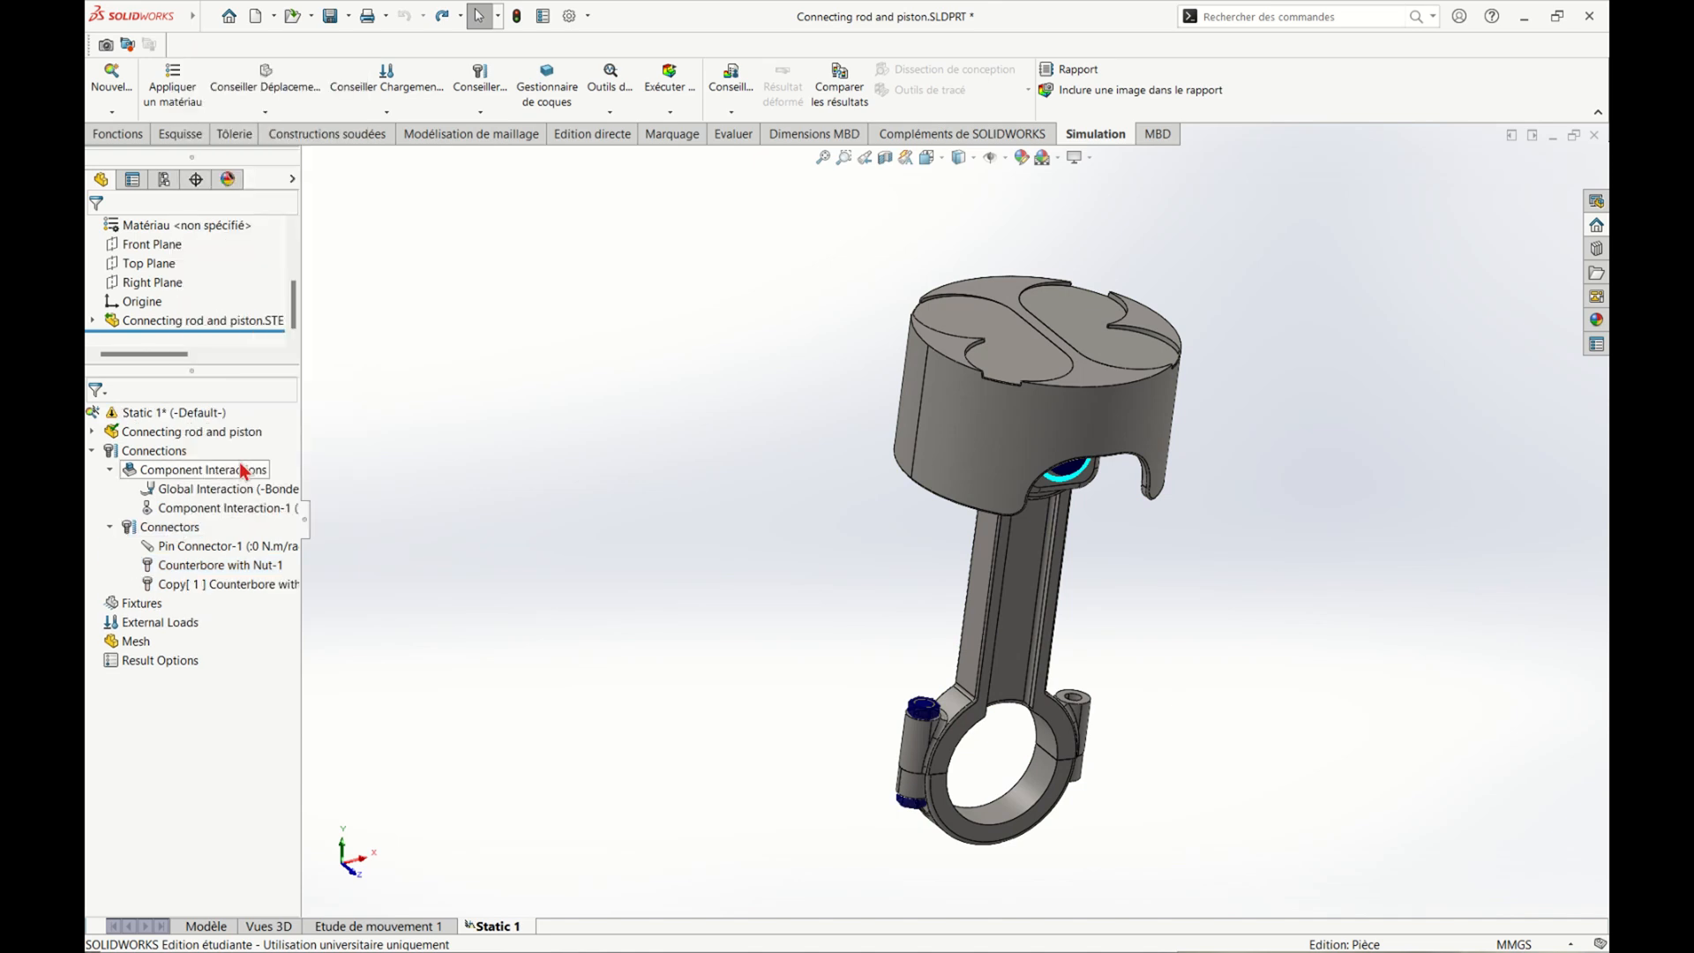
Reassign the copied bolt's head and nut edges to the upper and lower hole edges of the opposite big-end lug
{"action": "double_click", "coordinate": [223, 587]}
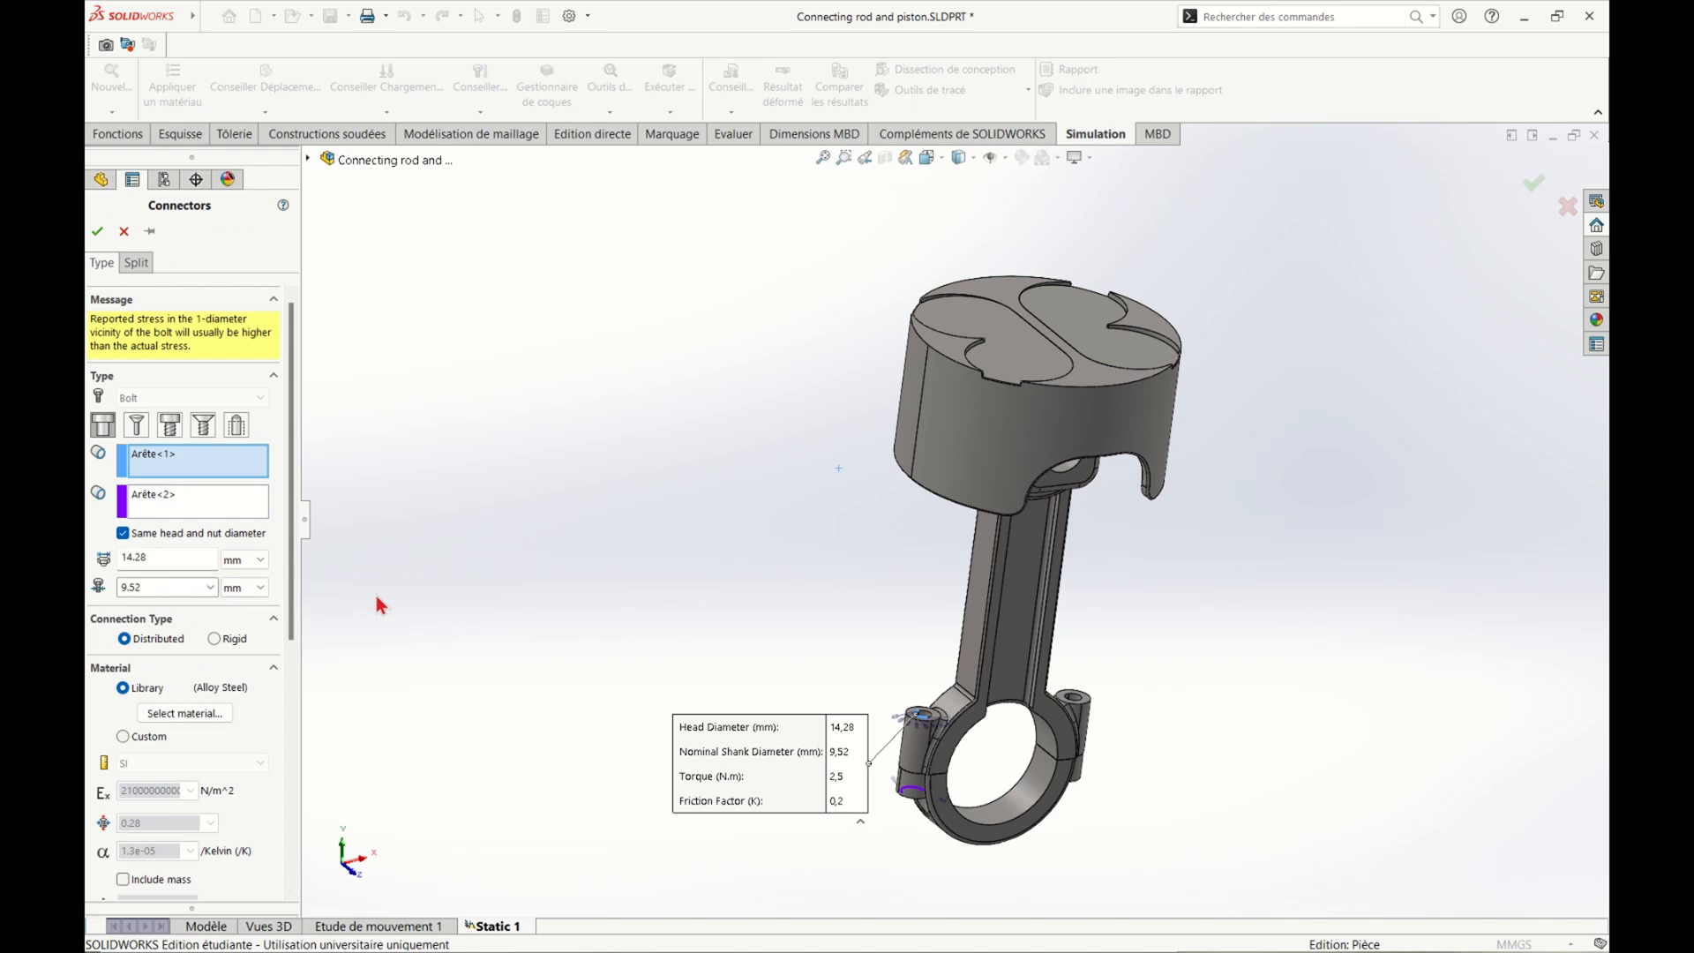
{"action": "middle_click_drag", "start_coordinate": [638, 612], "coordinate": [574, 597]}
{"action": "left_click", "coordinate": [182, 455]}
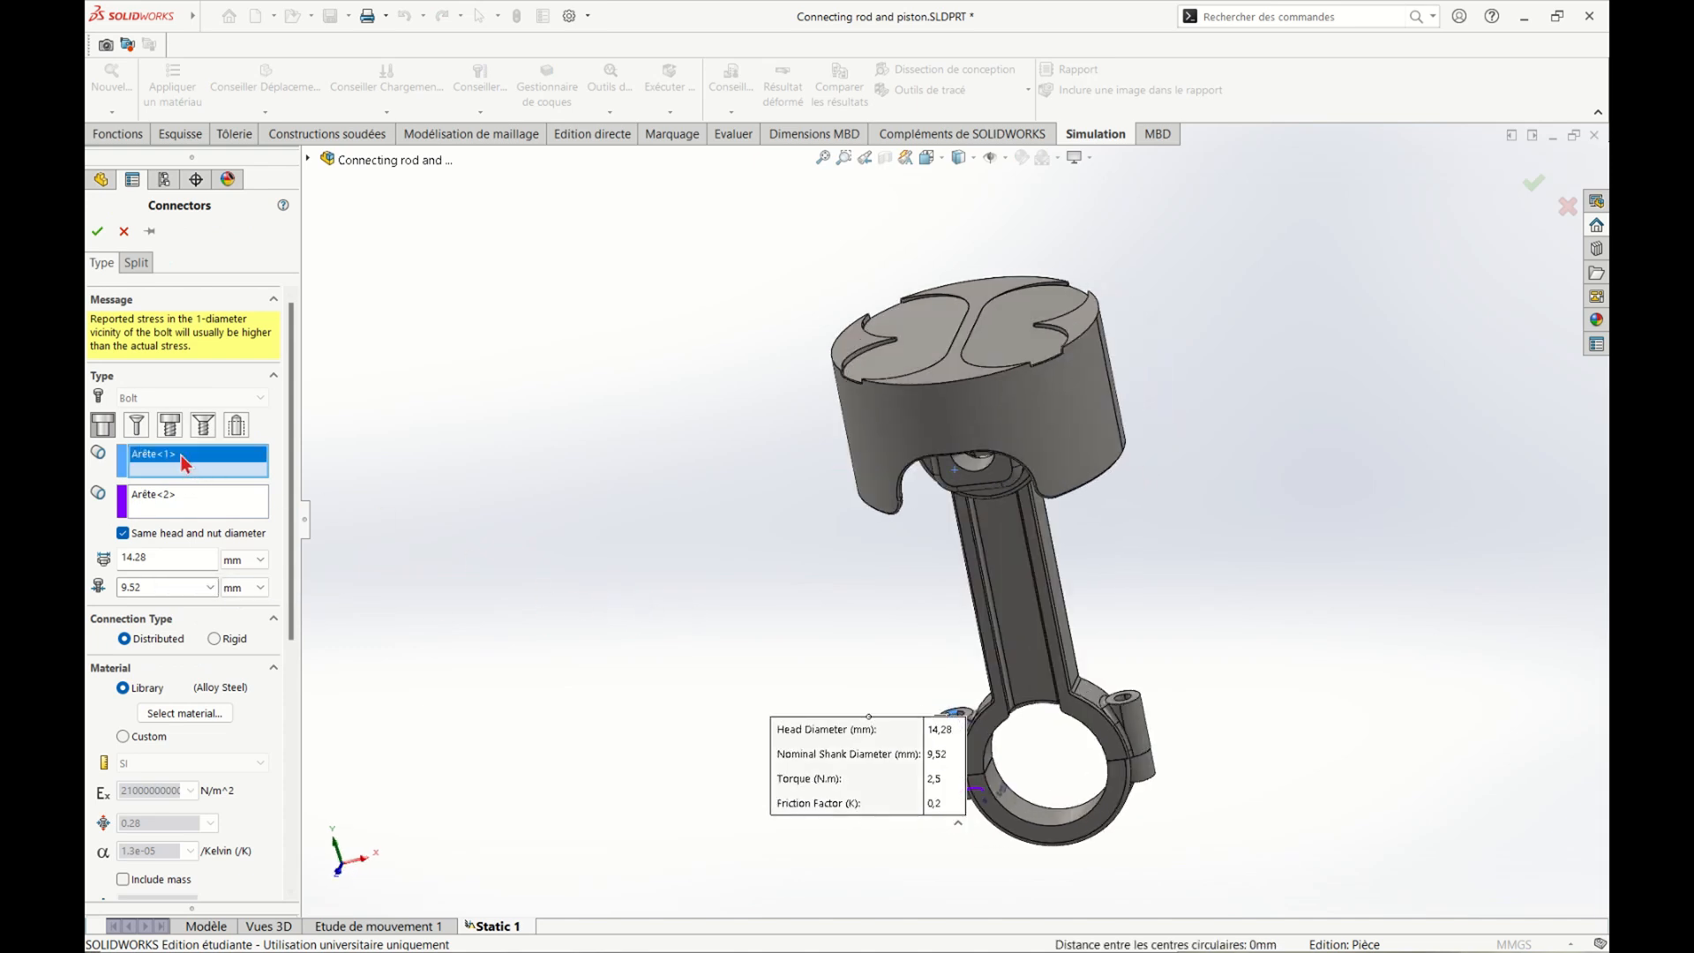
{"action": "left_click", "coordinate": [1127, 698]}
{"action": "middle_click_drag", "start_coordinate": [1136, 861], "coordinate": [883, 715]}
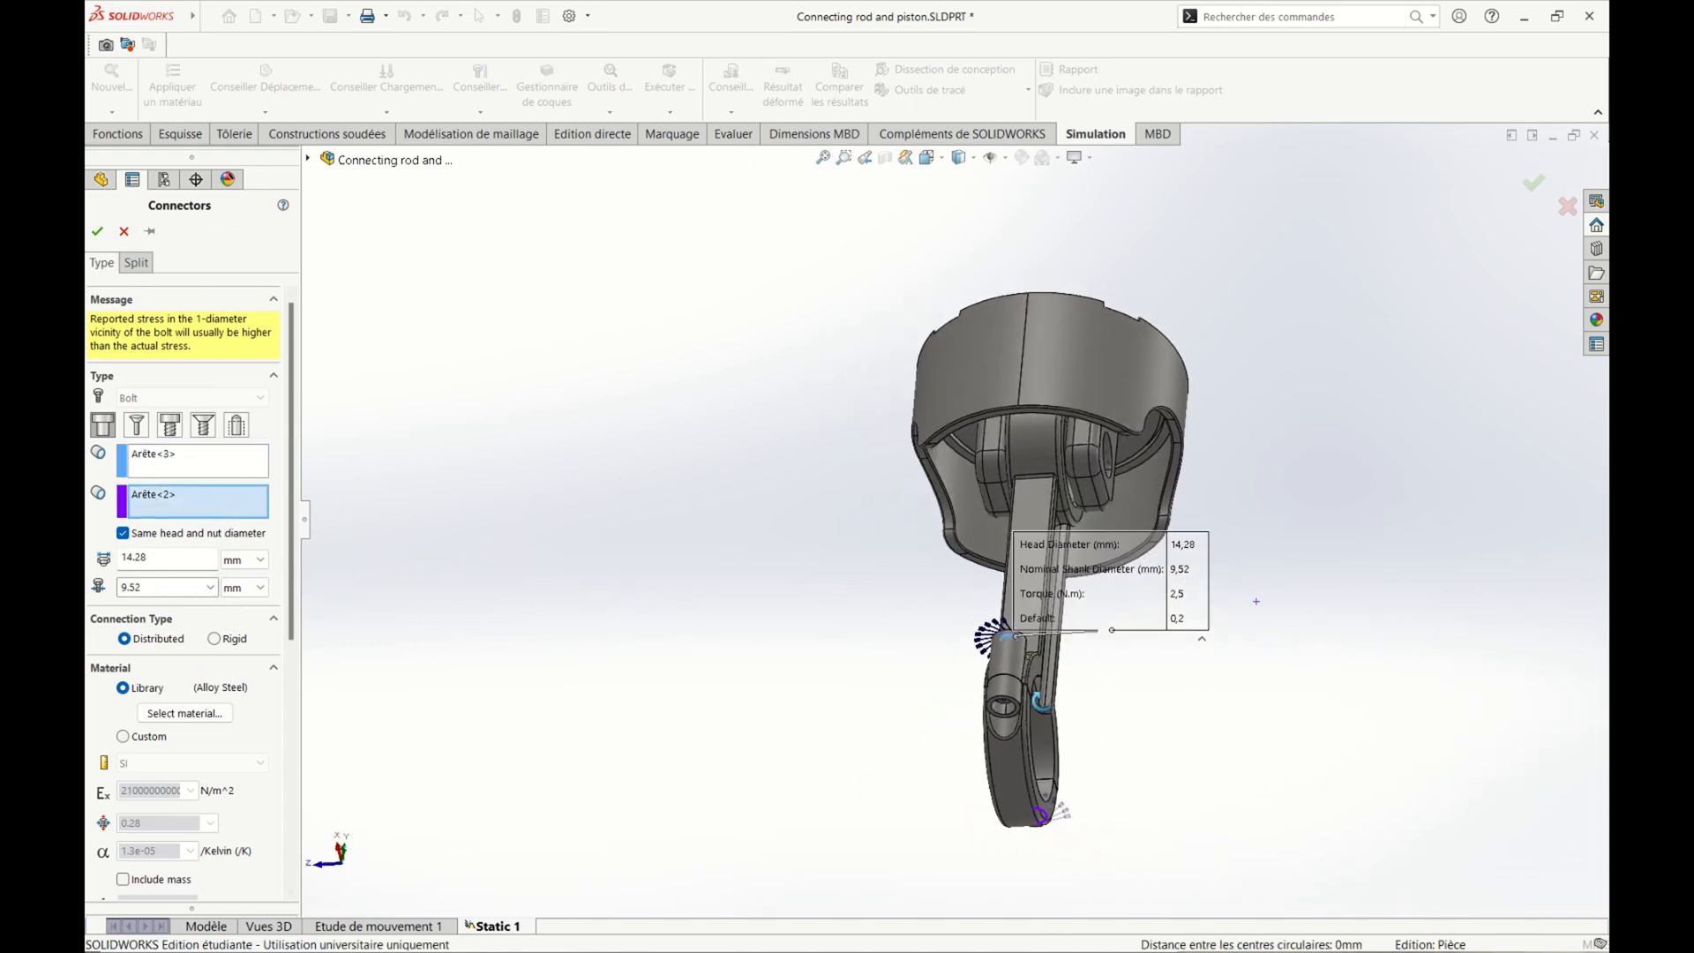
{"action": "scroll", "coordinate": [986, 713], "scroll_direction": "down", "scroll_amount": 3}
{"action": "left_click", "coordinate": [993, 702]}
{"action": "middle_click_drag", "start_coordinate": [696, 728], "coordinate": [1061, 726]}
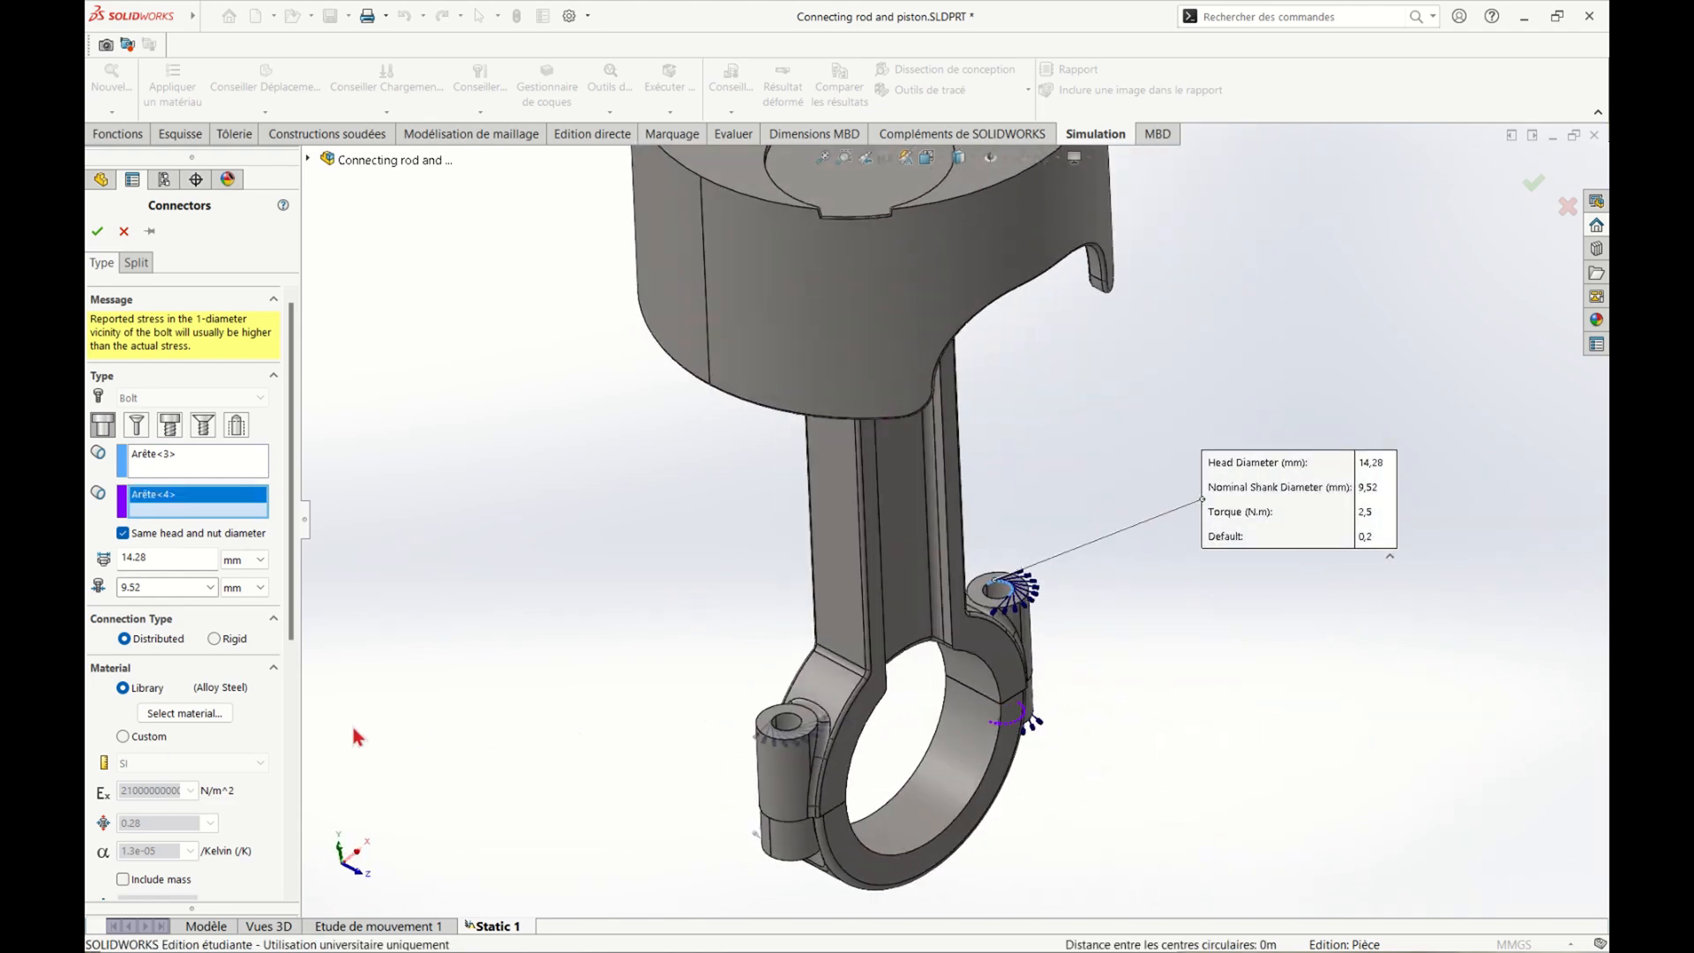
{"action": "scroll", "coordinate": [262, 731], "scroll_direction": "down", "scroll_amount": 5}
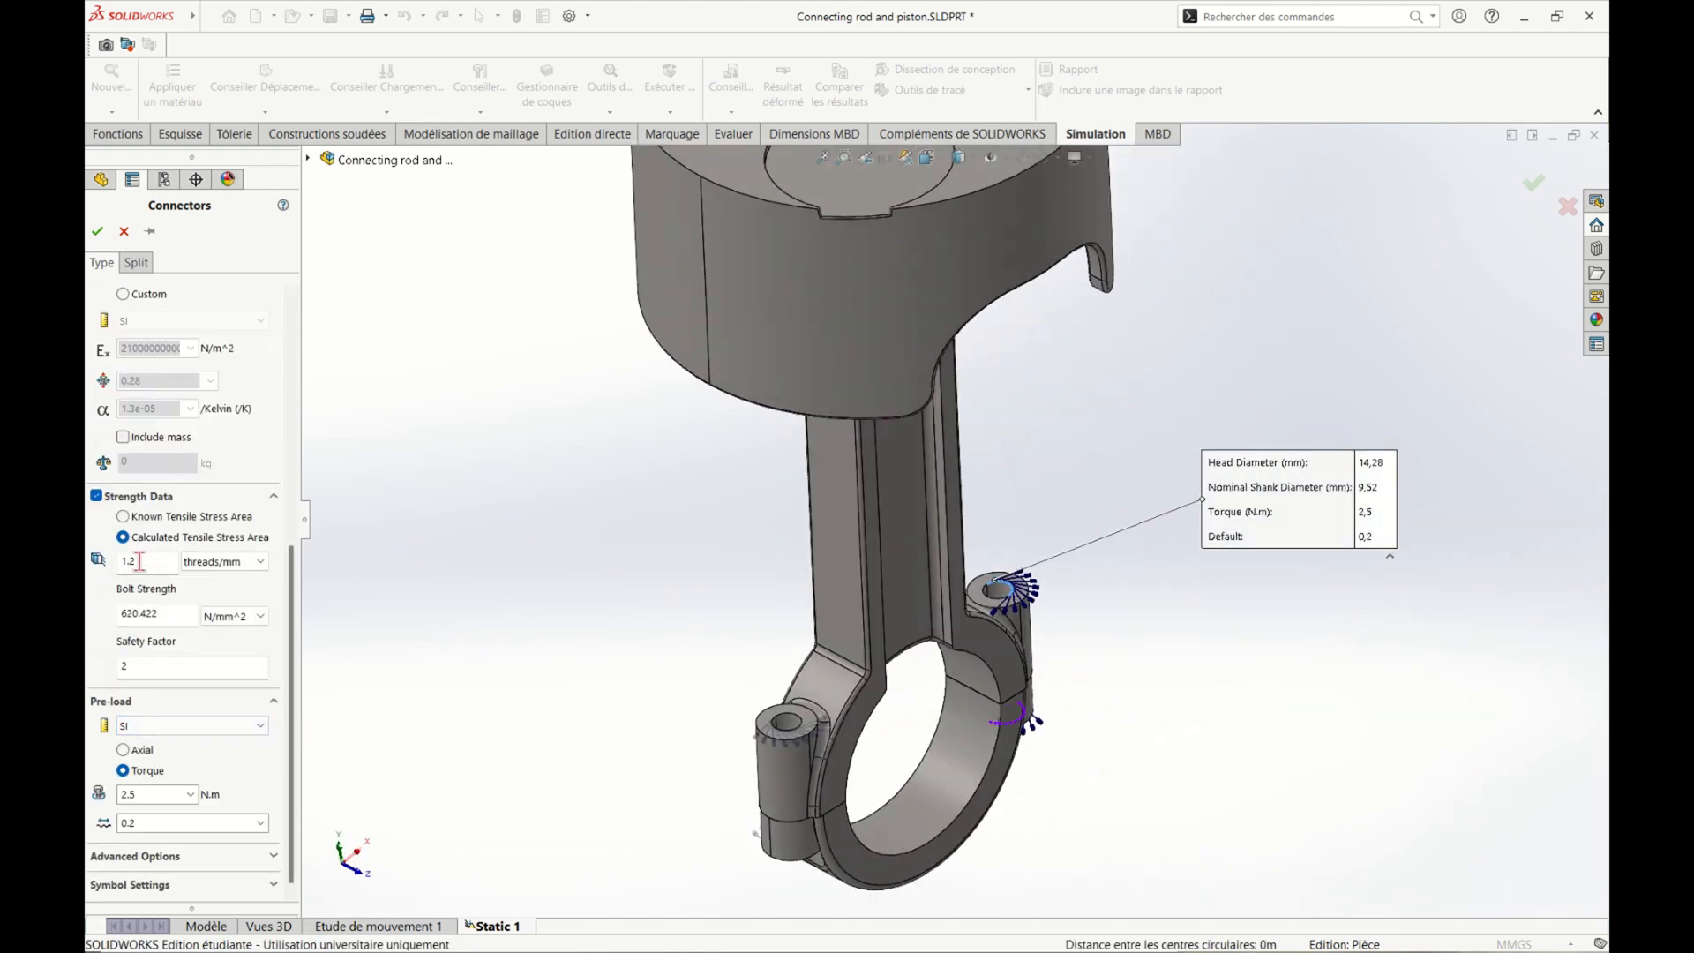
{"action": "left_click", "coordinate": [97, 231]}
Apply a Fixed Hinge fixture to the inner cylindrical faces of the connecting rod's big-end bore
{"action": "scroll", "coordinate": [871, 749], "scroll_direction": "up", "scroll_amount": 3}
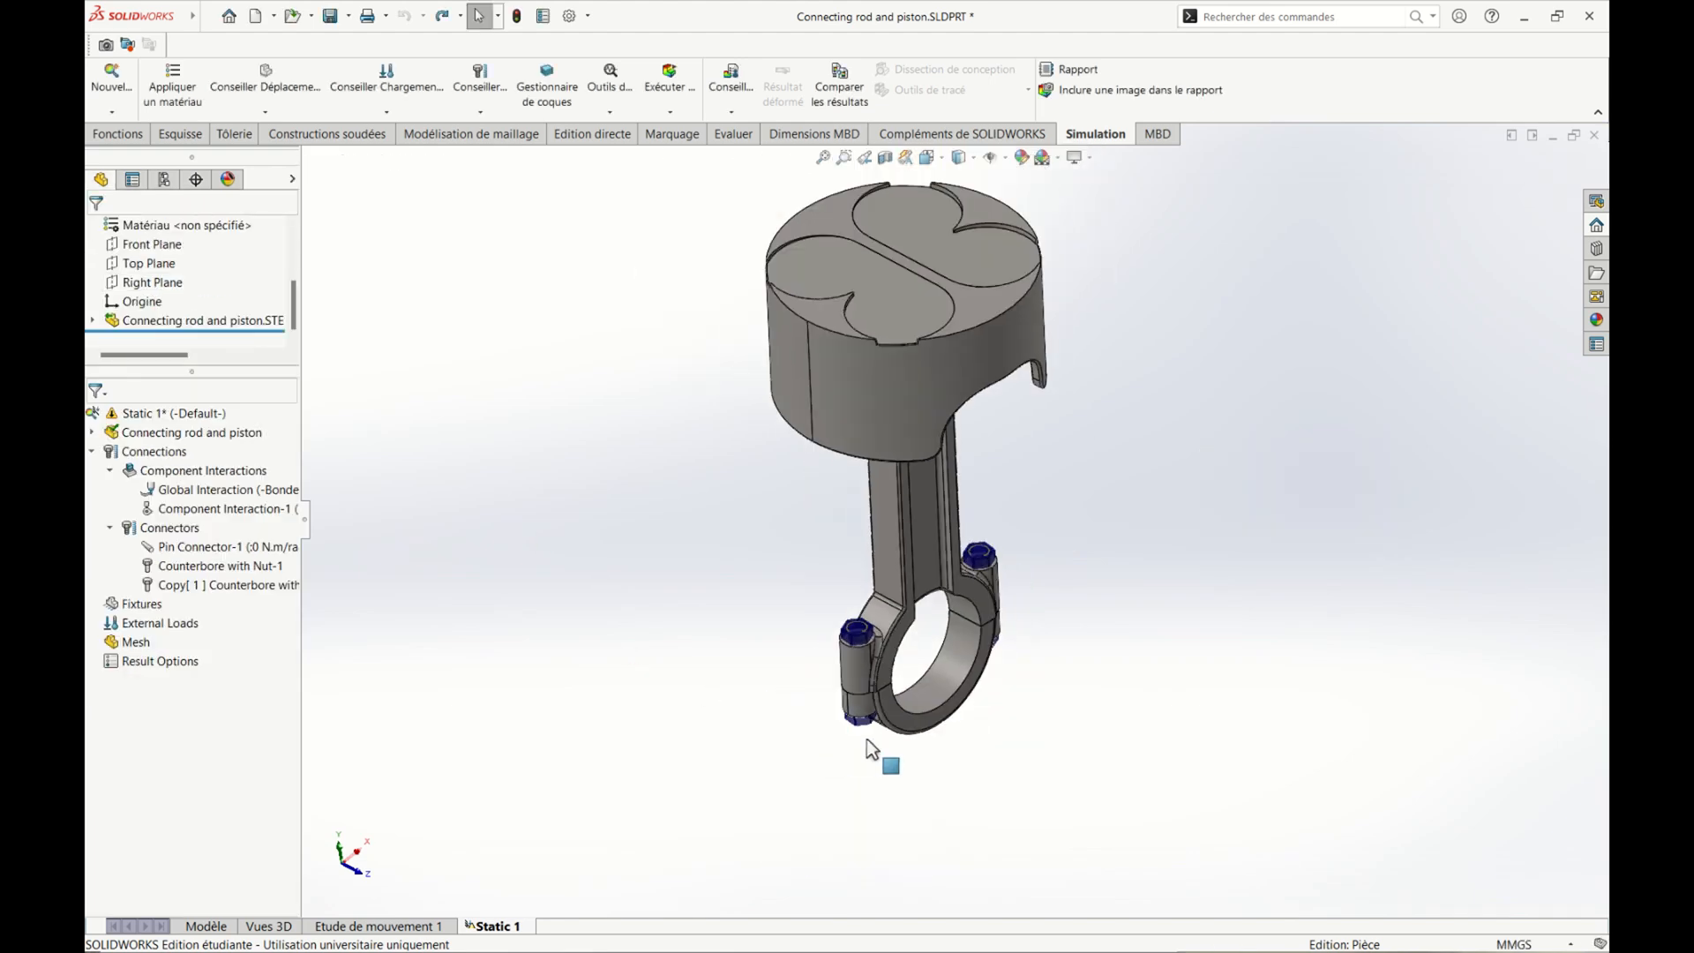
{"action": "middle_click_drag", "start_coordinate": [872, 748], "coordinate": [957, 746]}
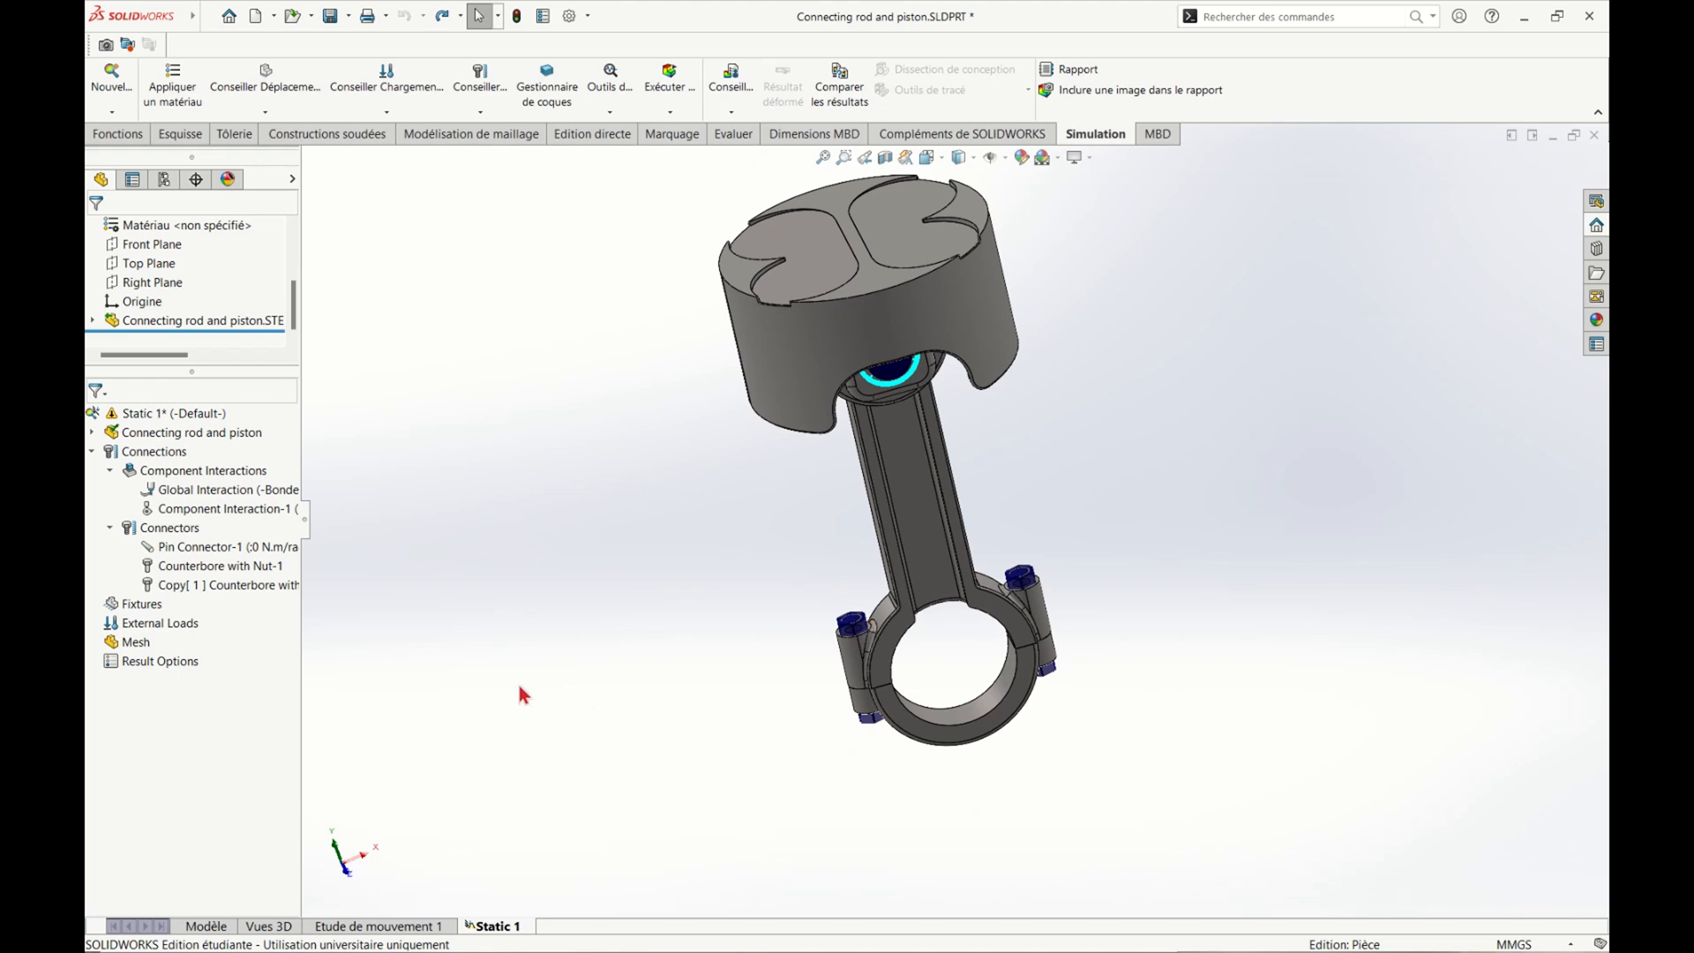
{"action": "right_click", "coordinate": [142, 604]}
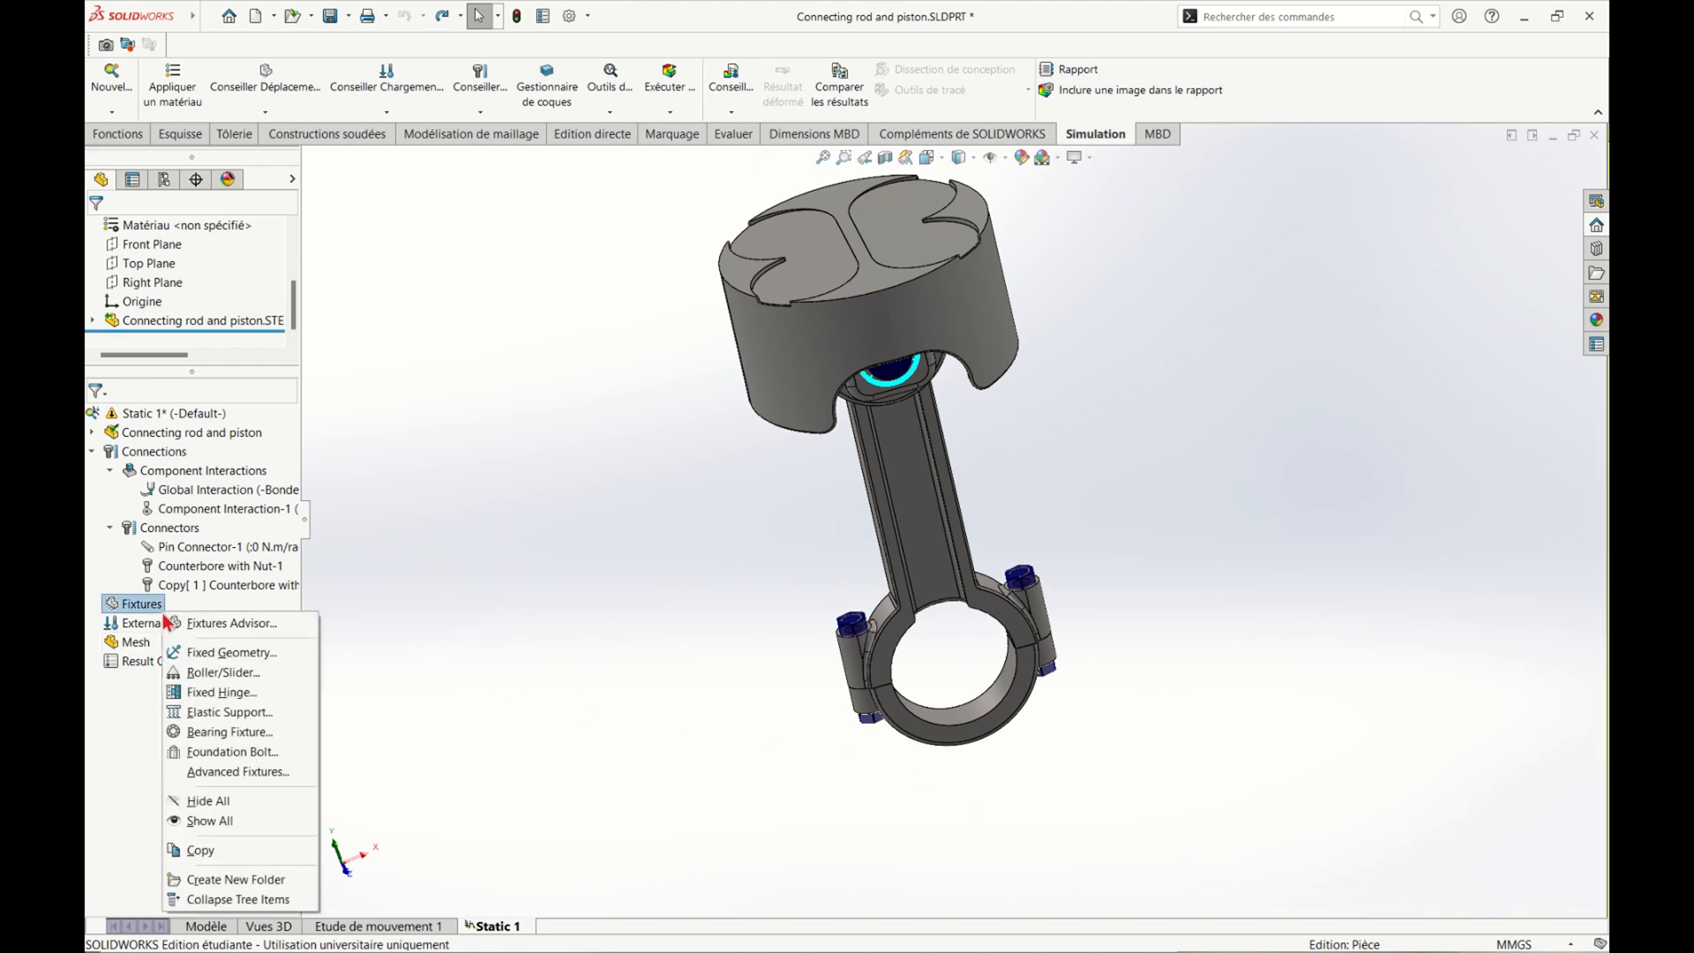
{"action": "left_click", "coordinate": [225, 693]}
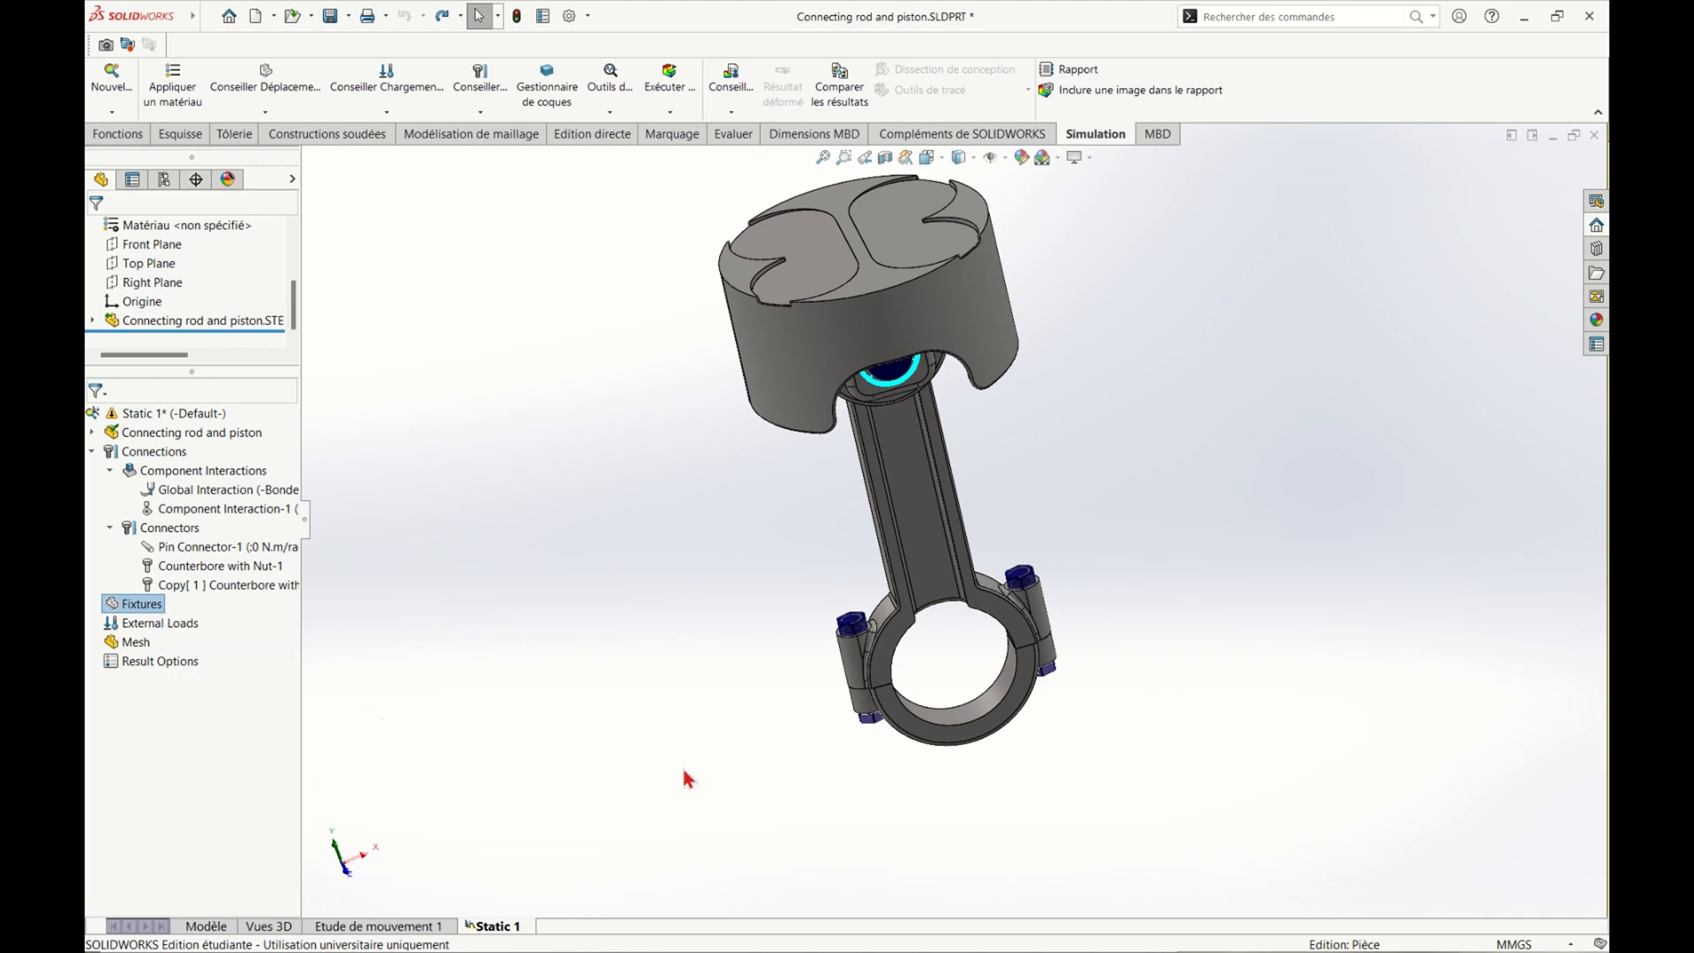
{"action": "middle_click_drag", "start_coordinate": [734, 781], "coordinate": [798, 782]}
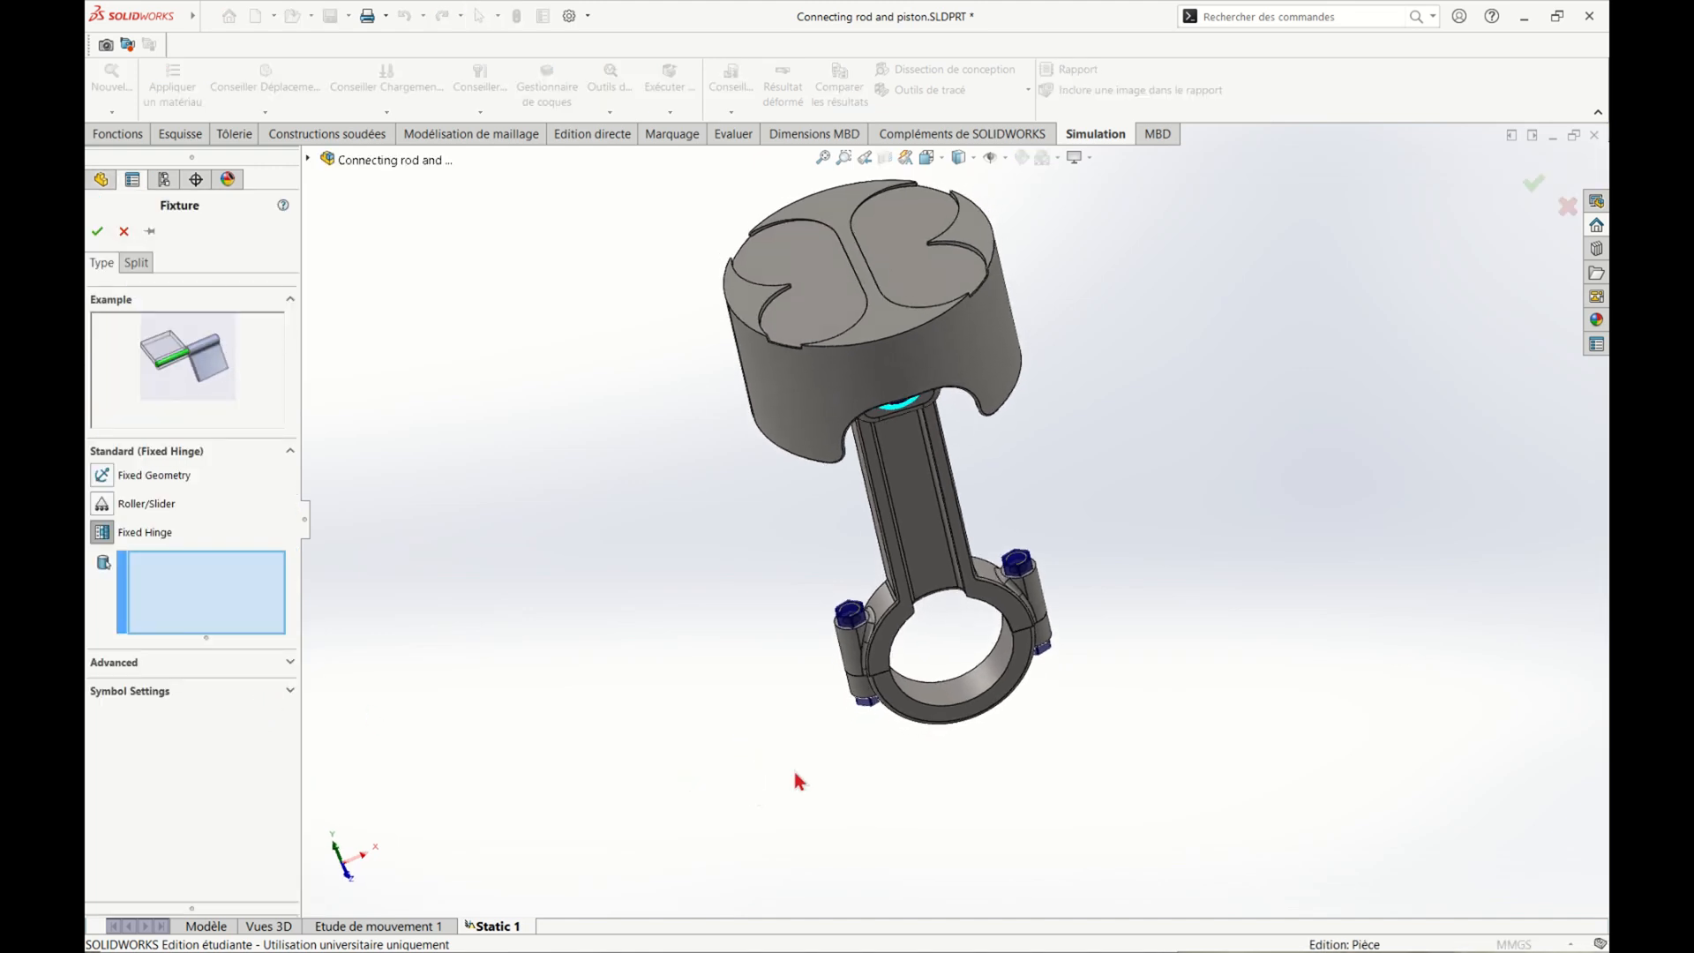
{"action": "left_click", "coordinate": [964, 704]}
{"action": "middle_click_drag", "start_coordinate": [964, 703], "coordinate": [1019, 596]}
{"action": "left_click", "coordinate": [944, 657]}
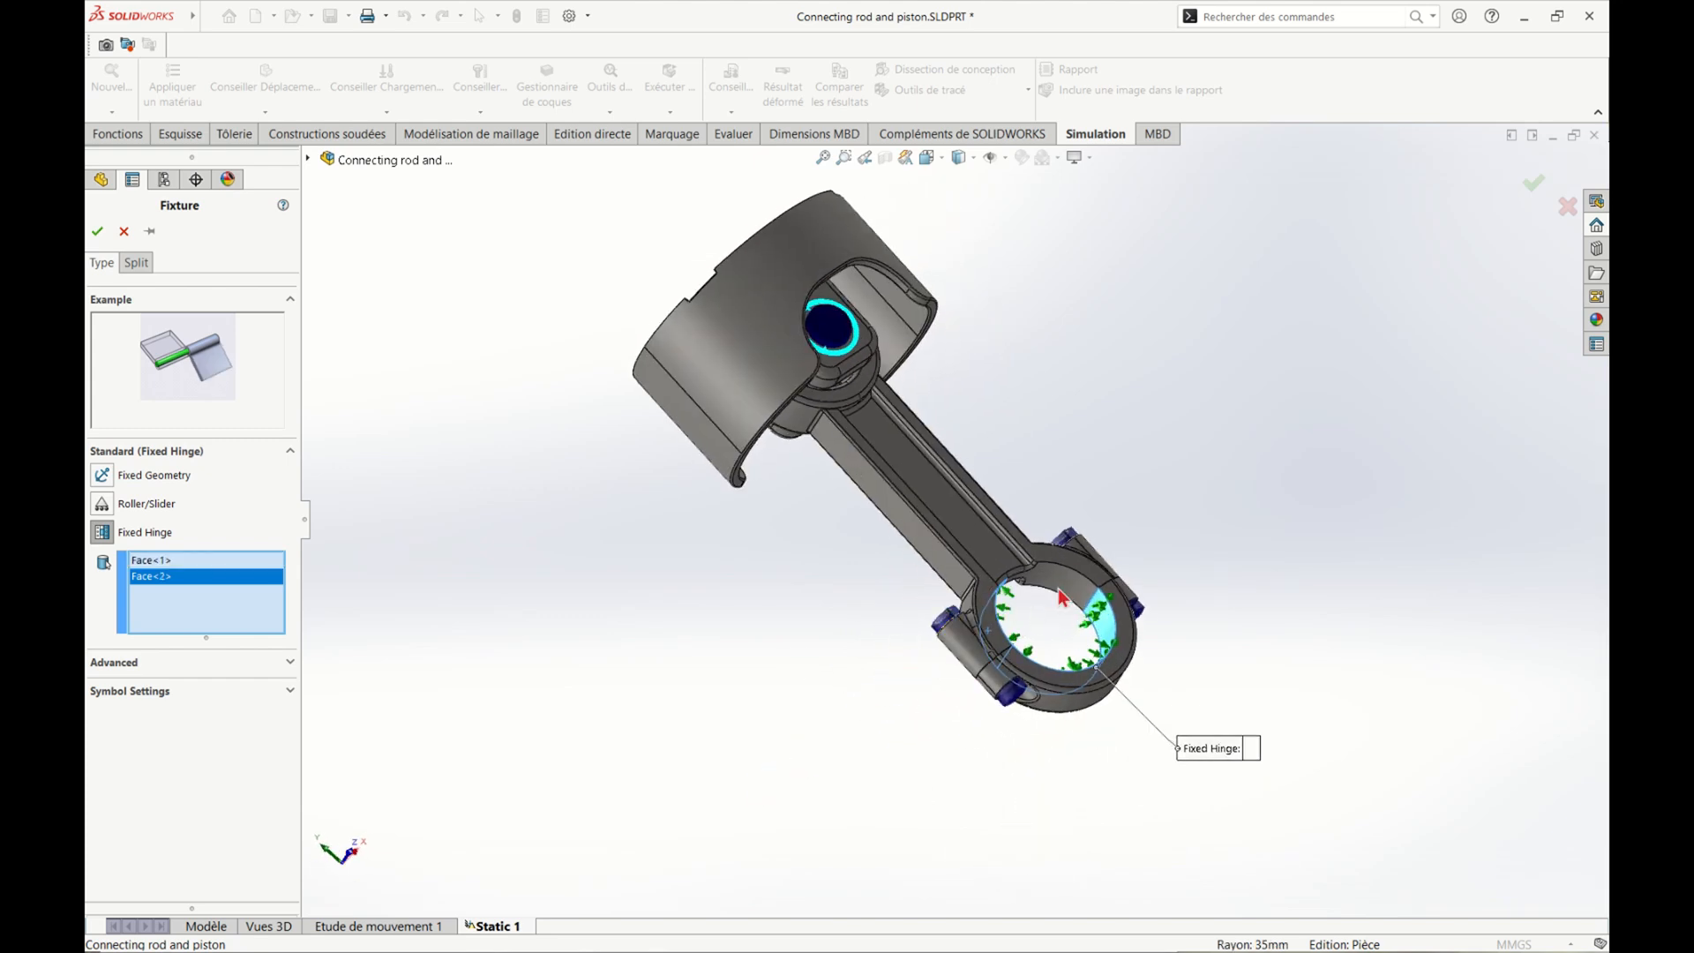
{"action": "left_click", "coordinate": [1019, 596]}
{"action": "middle_click_drag", "start_coordinate": [851, 643], "coordinate": [797, 830]}
{"action": "left_click", "coordinate": [97, 231]}
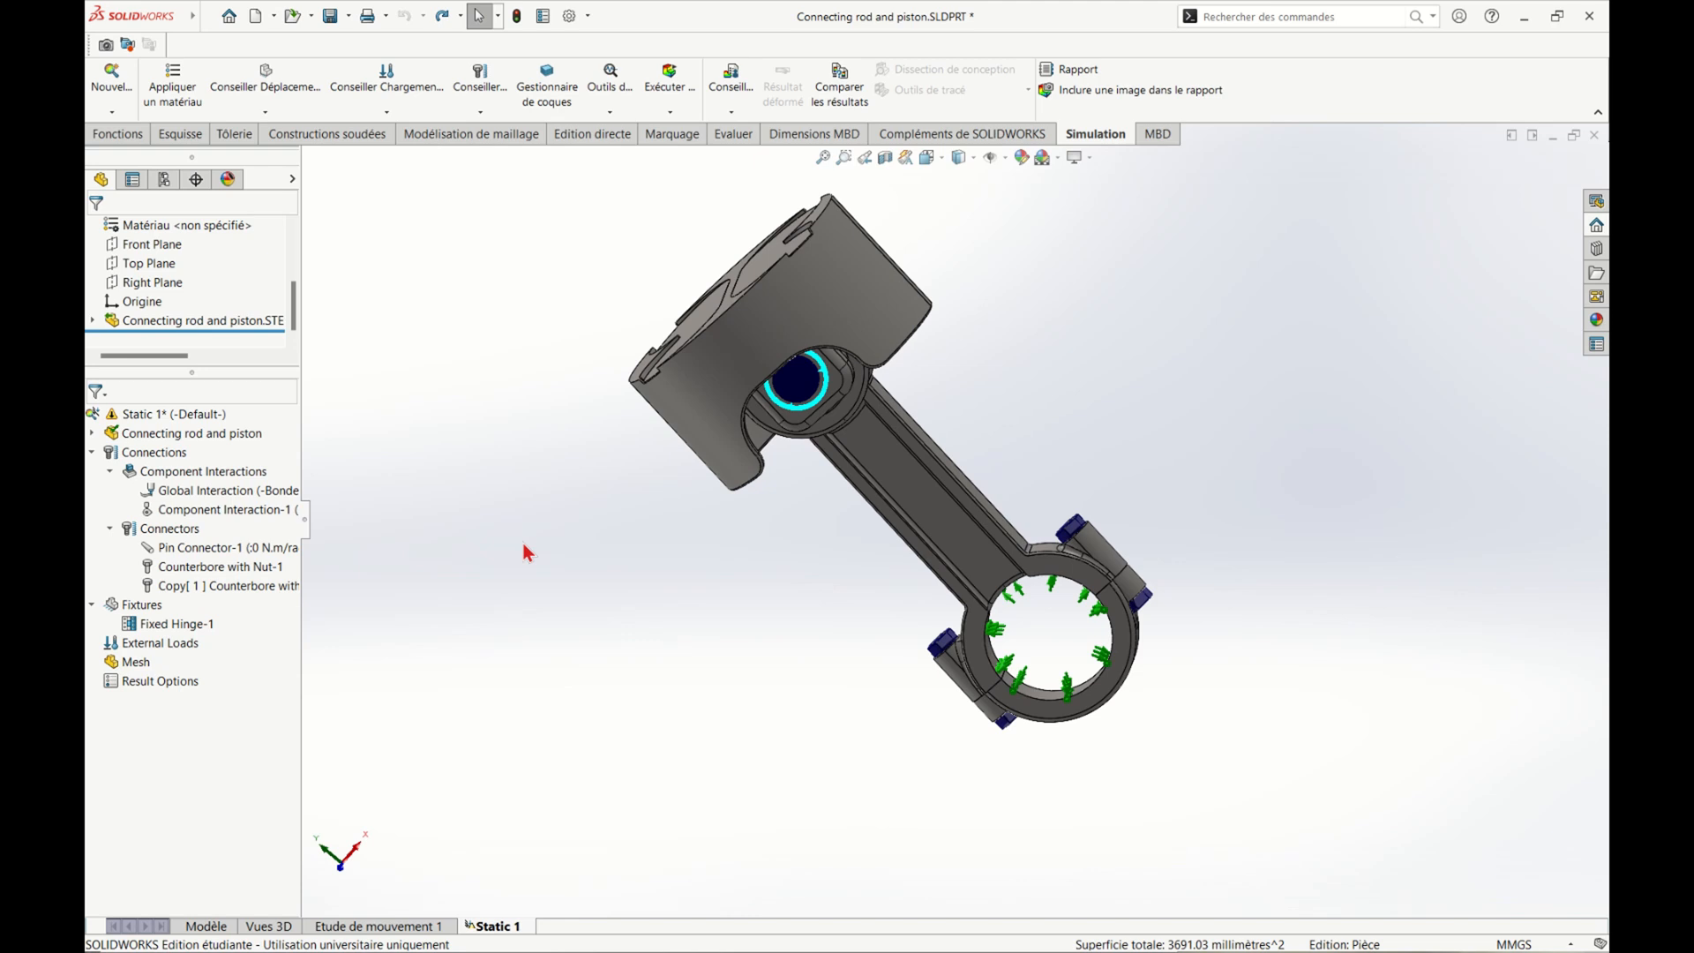
Start a normal Force load and select the two recessed valve-pocket faces on the piston crown
{"action": "right_click", "coordinate": [182, 647]}
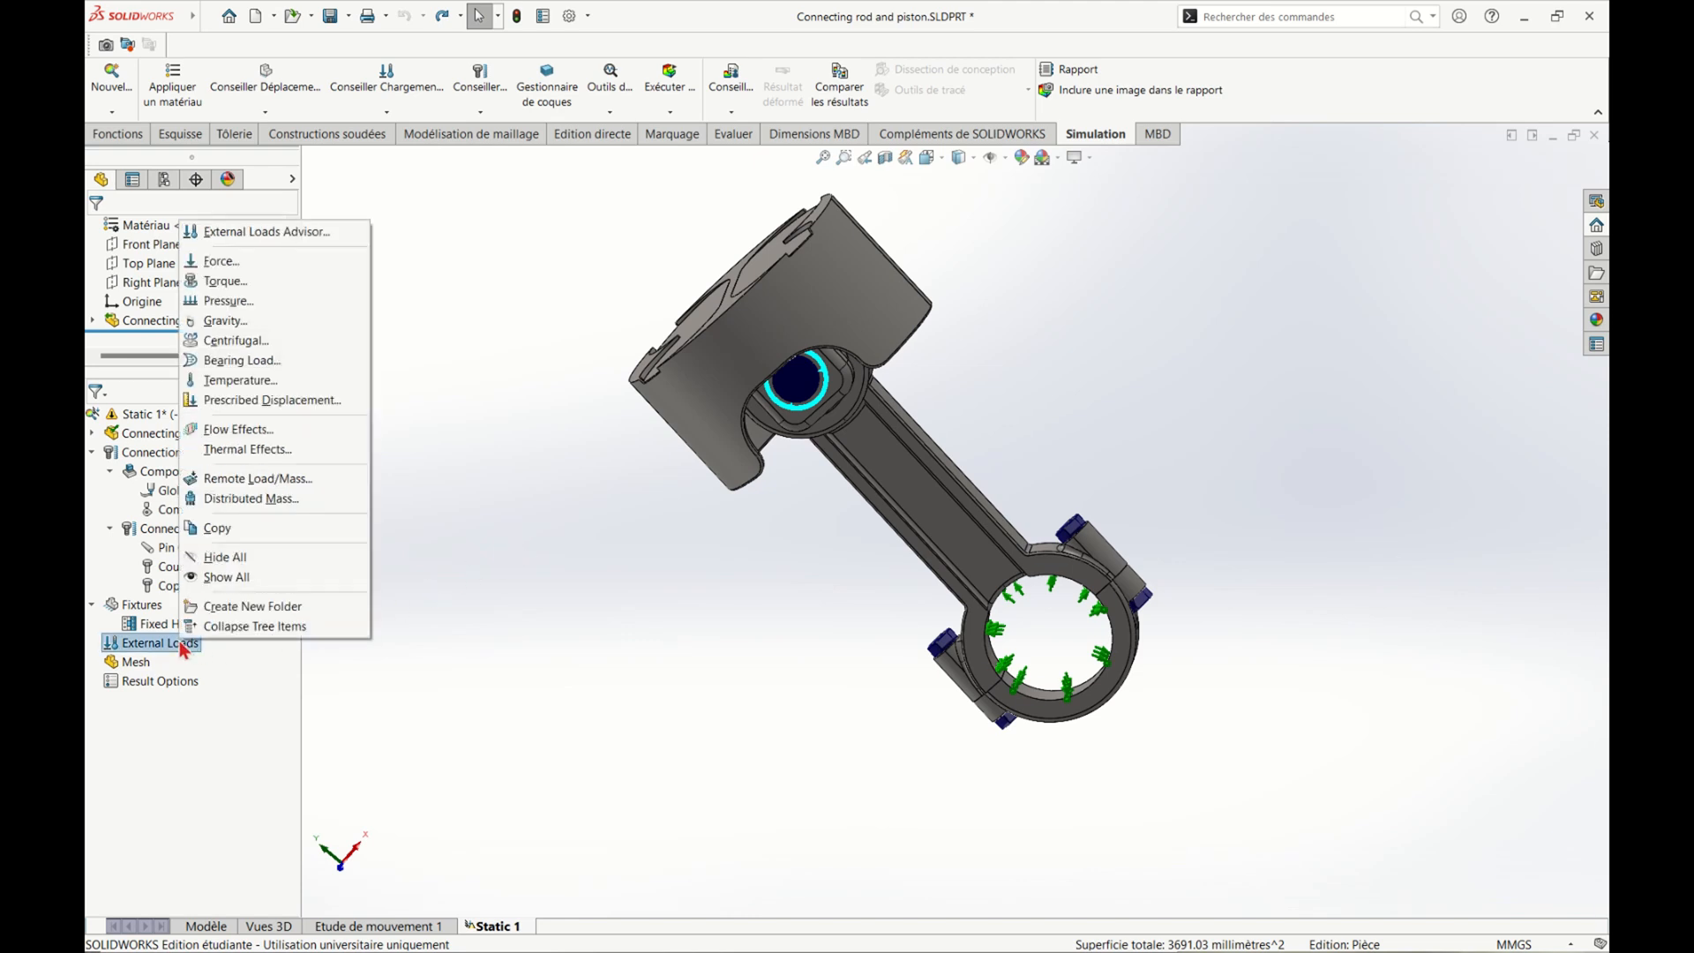
{"action": "left_click", "coordinate": [294, 263]}
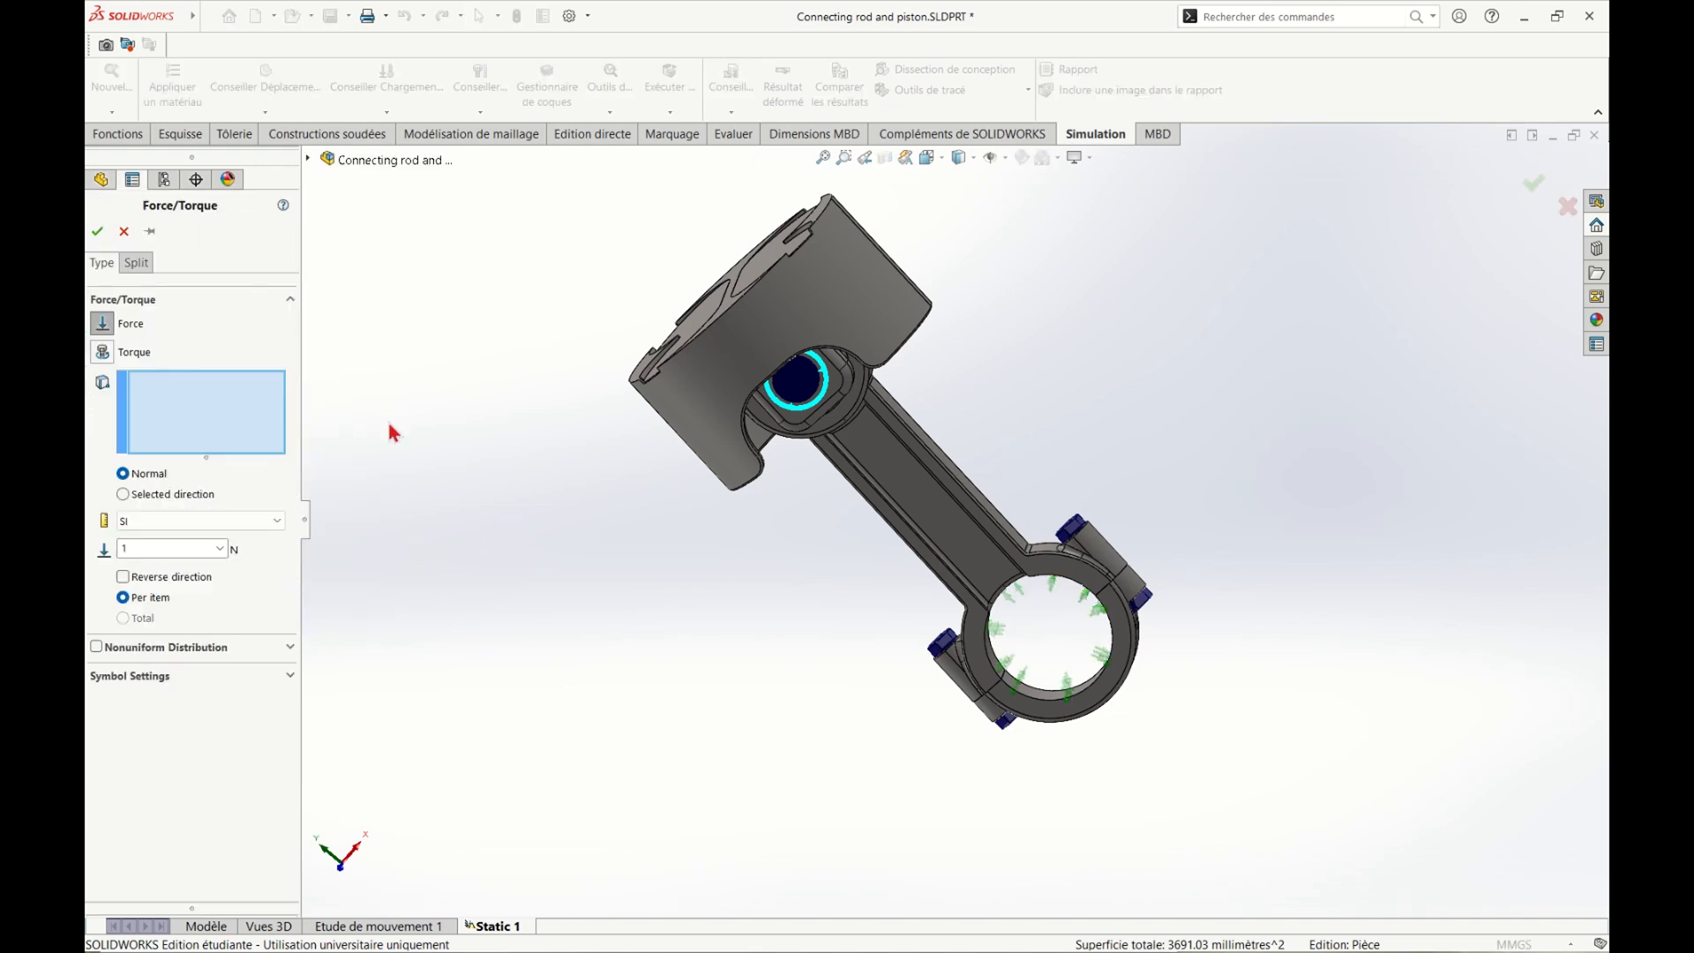
{"action": "middle_click_drag", "start_coordinate": [485, 453], "coordinate": [595, 556]}
{"action": "left_click", "coordinate": [832, 380]}
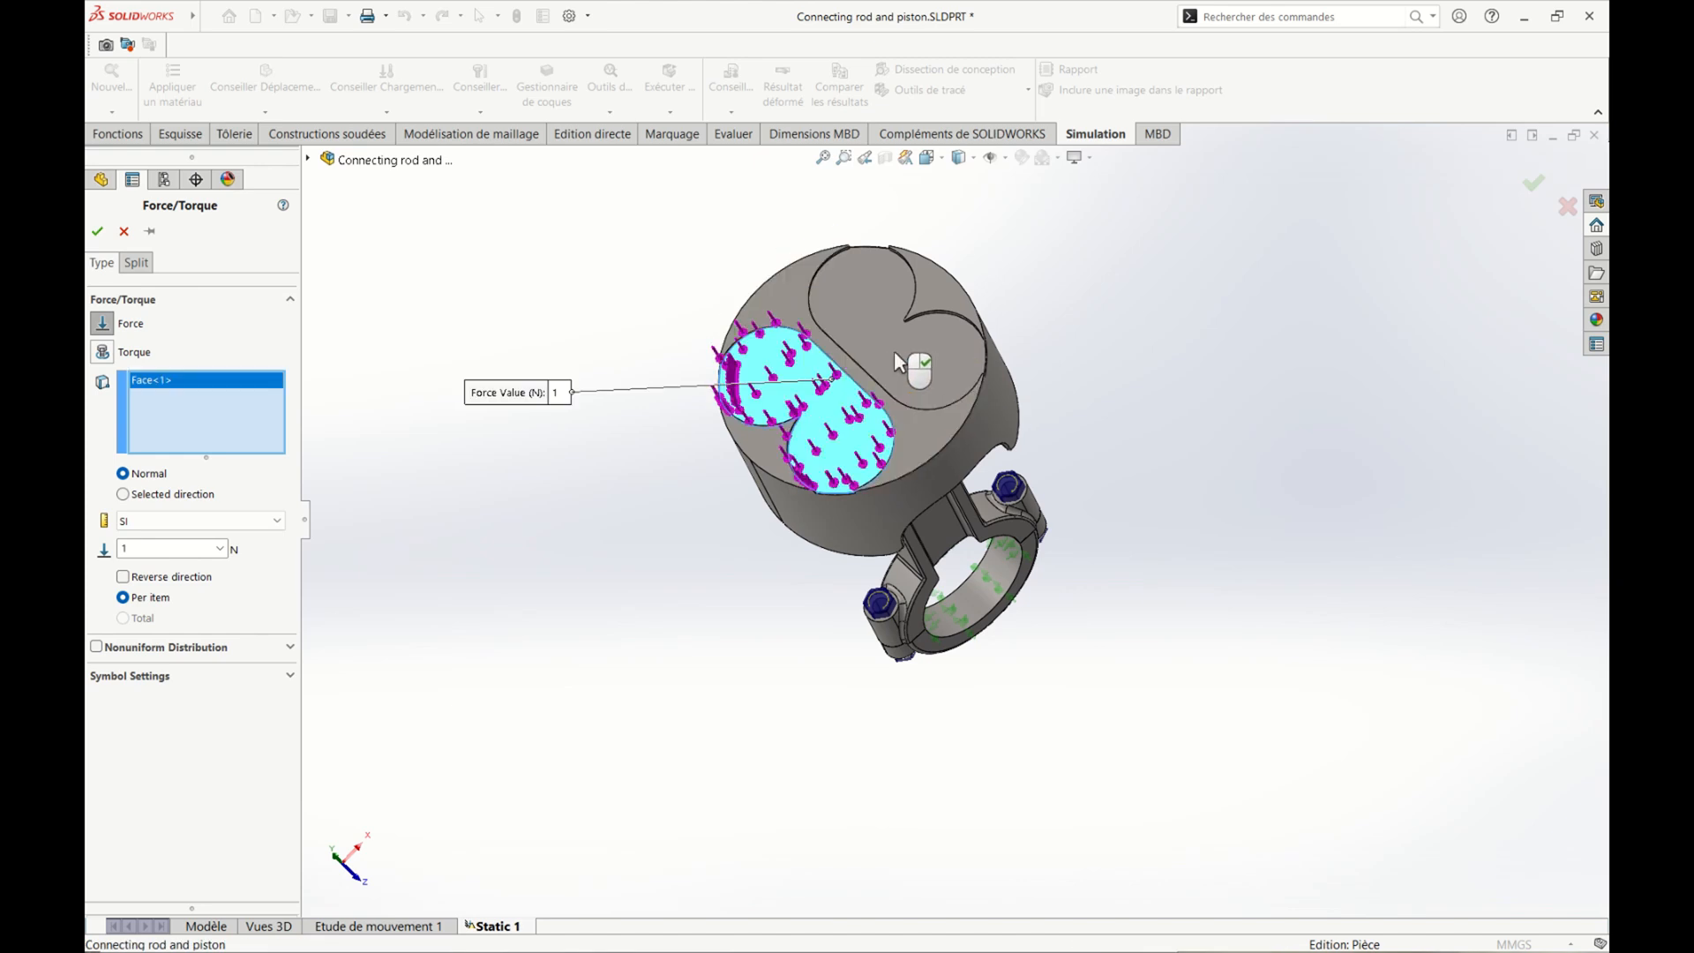
{"action": "left_click", "coordinate": [893, 351]}
Set the force on the selected piston faces to 3500 N as a total value and accept the load
{"action": "left_click", "coordinate": [150, 547]}
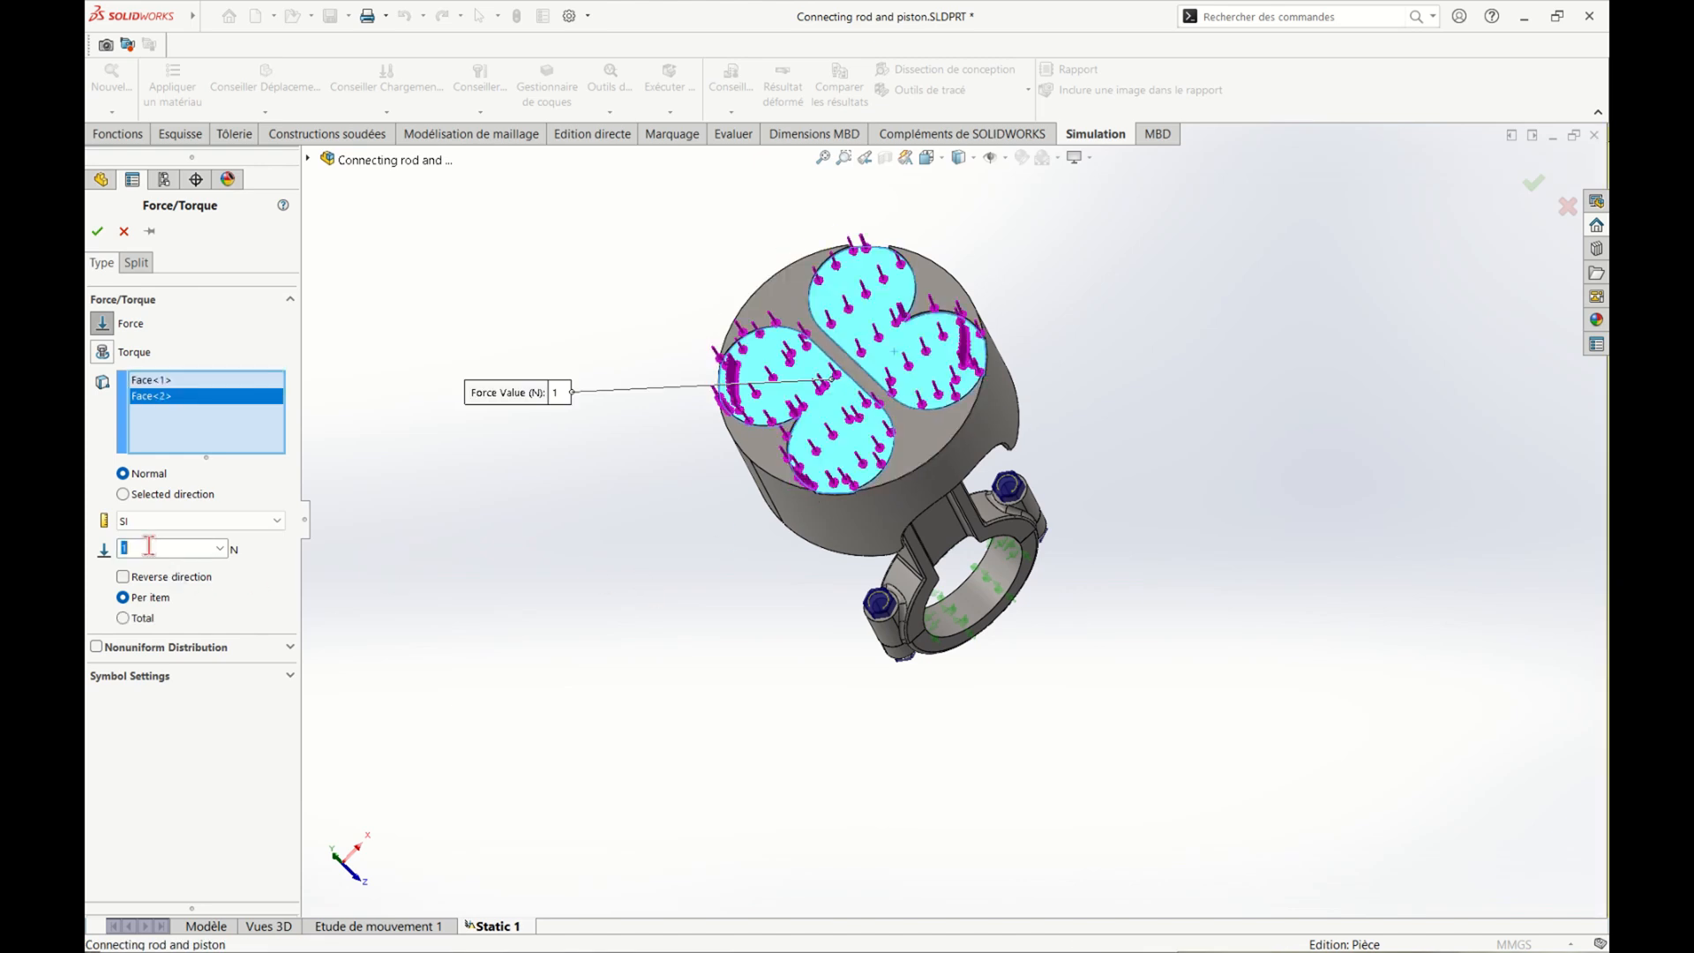
{"action": "type", "text": "3500"}
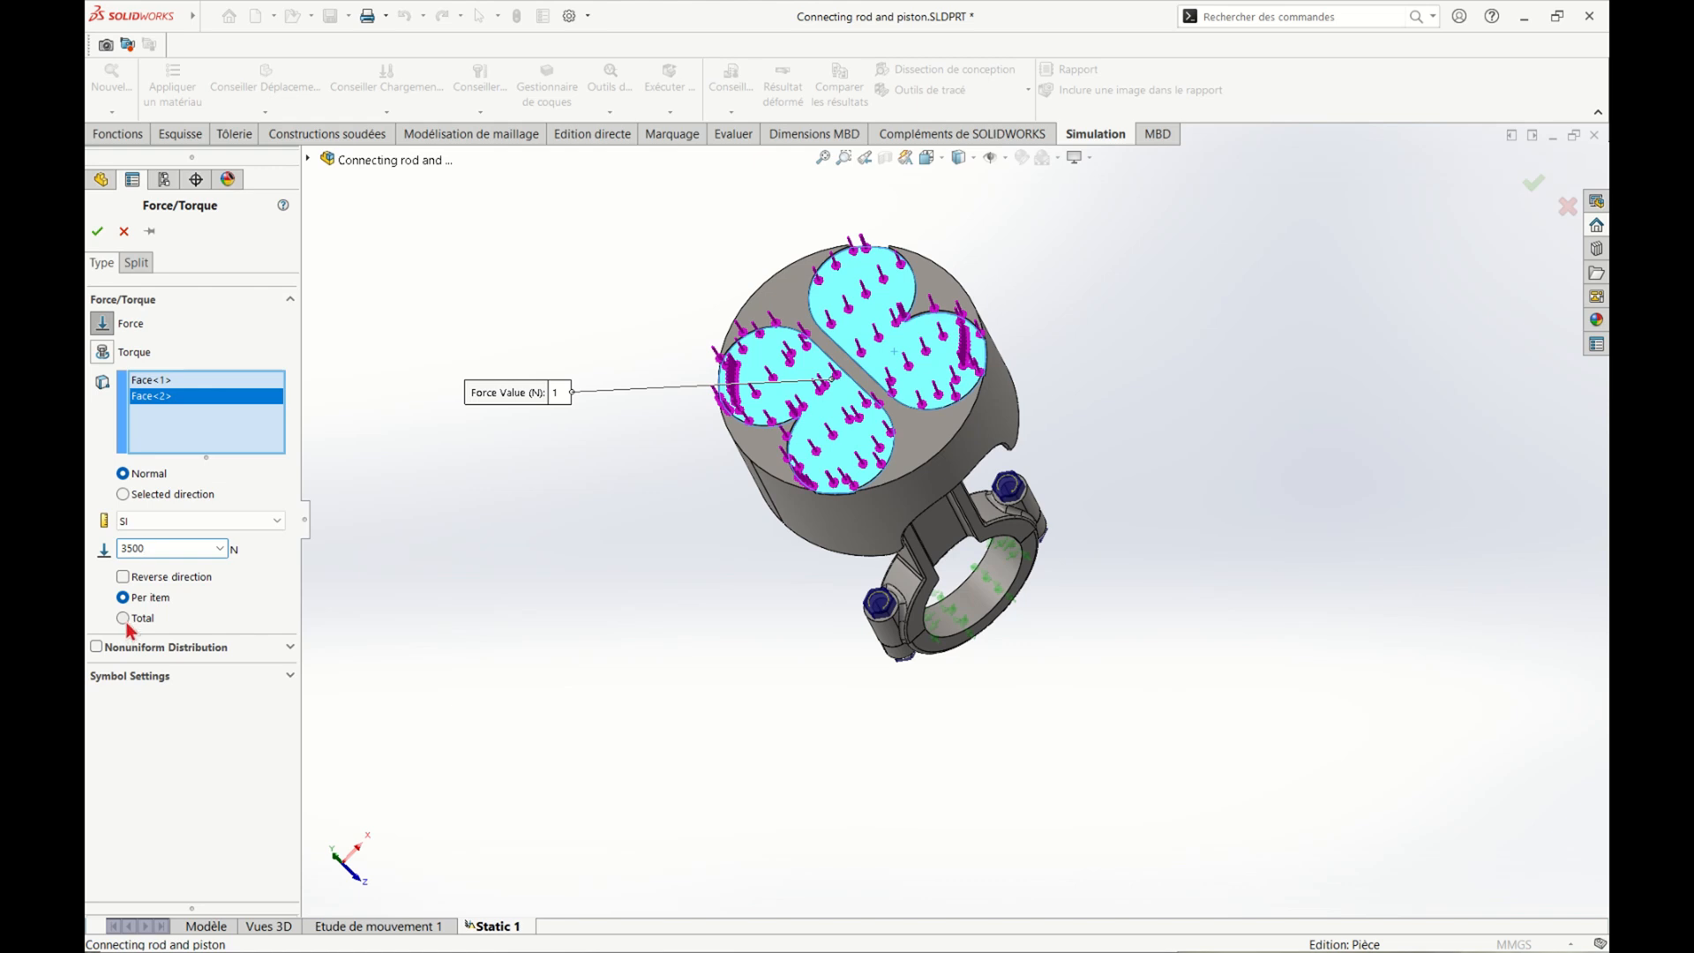
{"action": "left_click", "coordinate": [123, 618]}
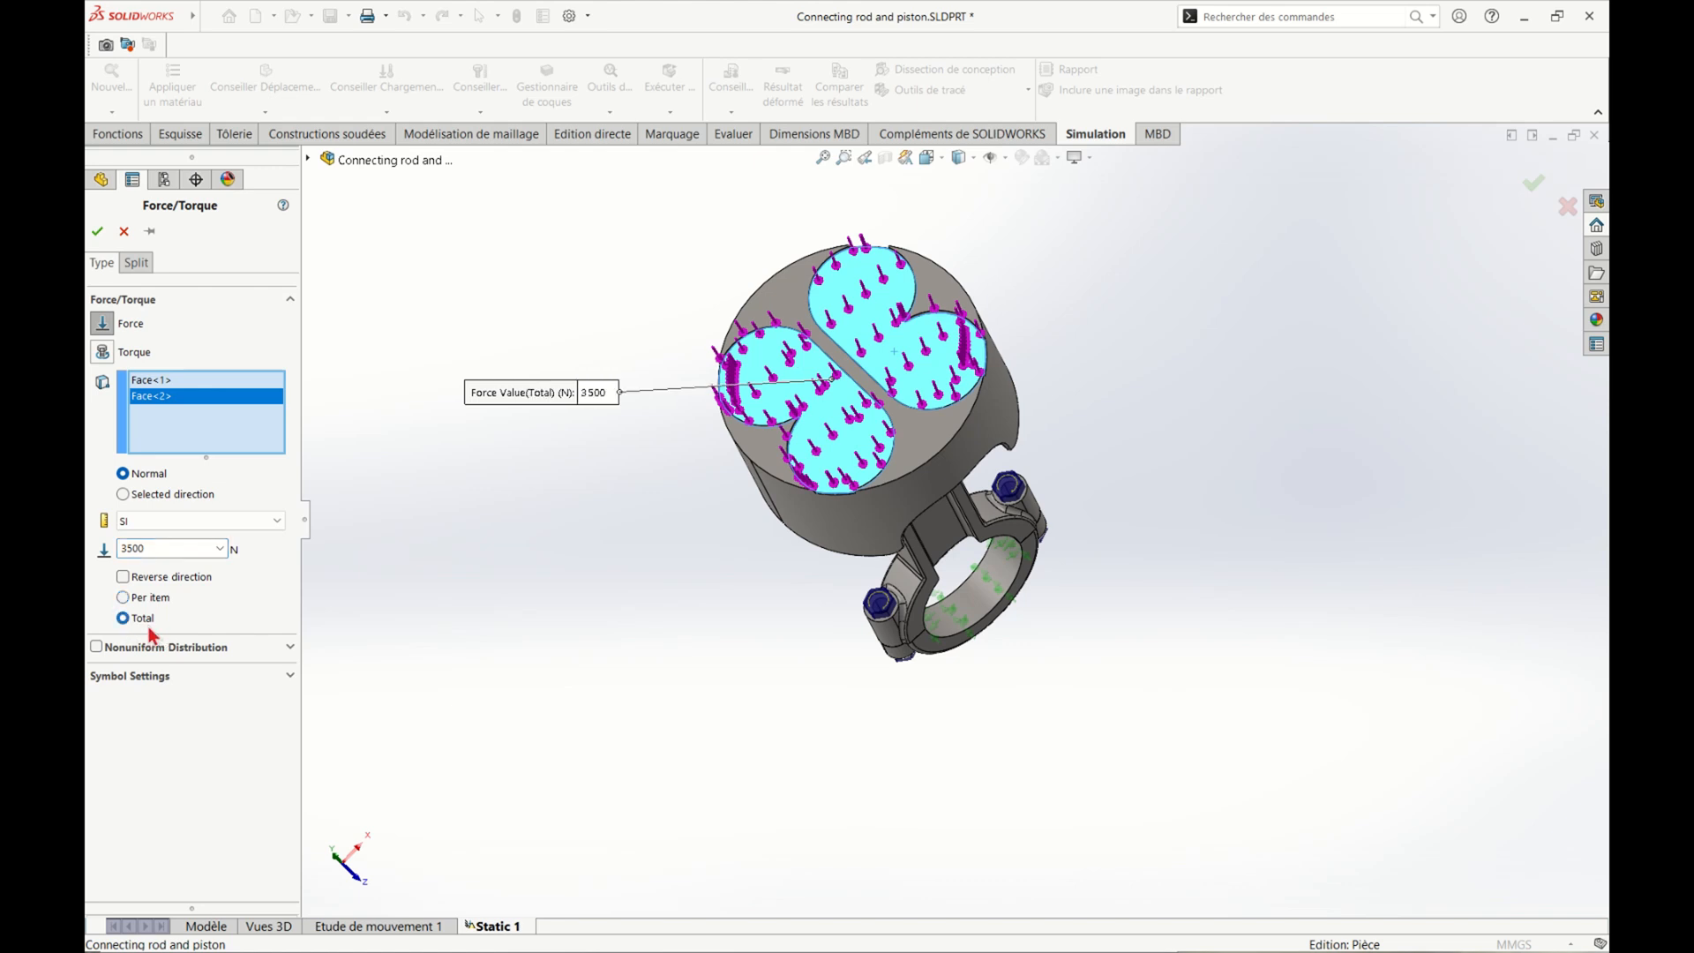
{"action": "left_click", "coordinate": [97, 231]}
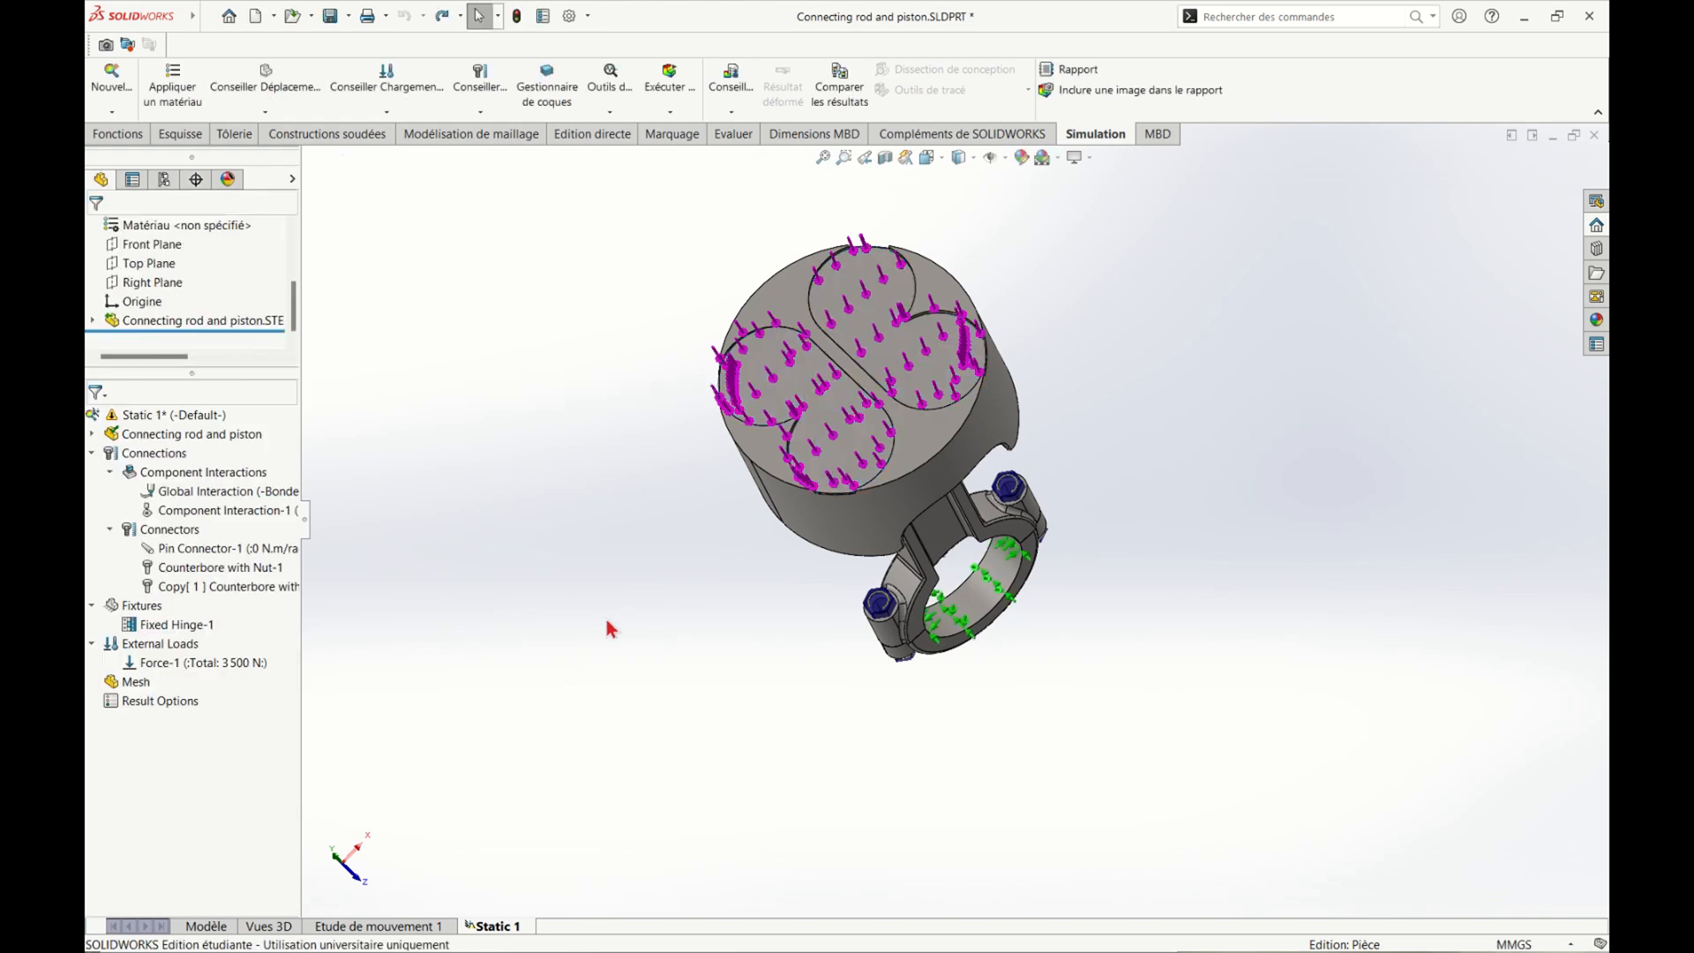
Mesh the model with the default mesh density and run the static study
{"action": "middle_click_drag", "start_coordinate": [605, 628], "coordinate": [907, 748]}
{"action": "right_click", "coordinate": [132, 682]}
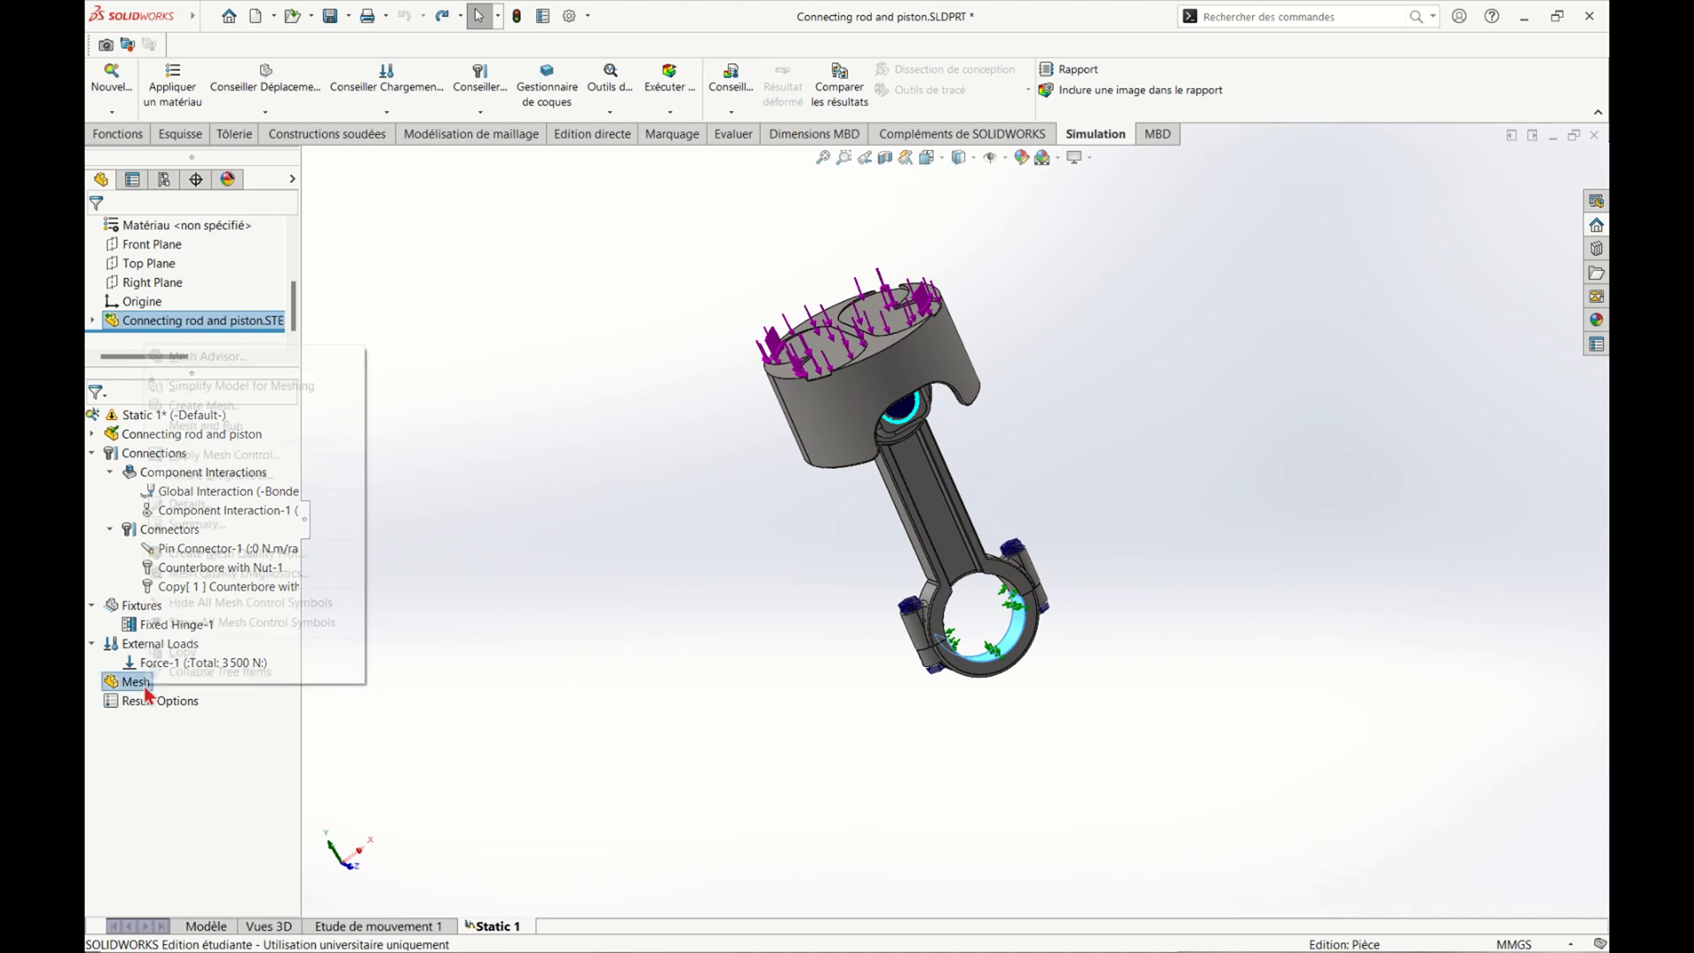
{"action": "left_click", "coordinate": [269, 411]}
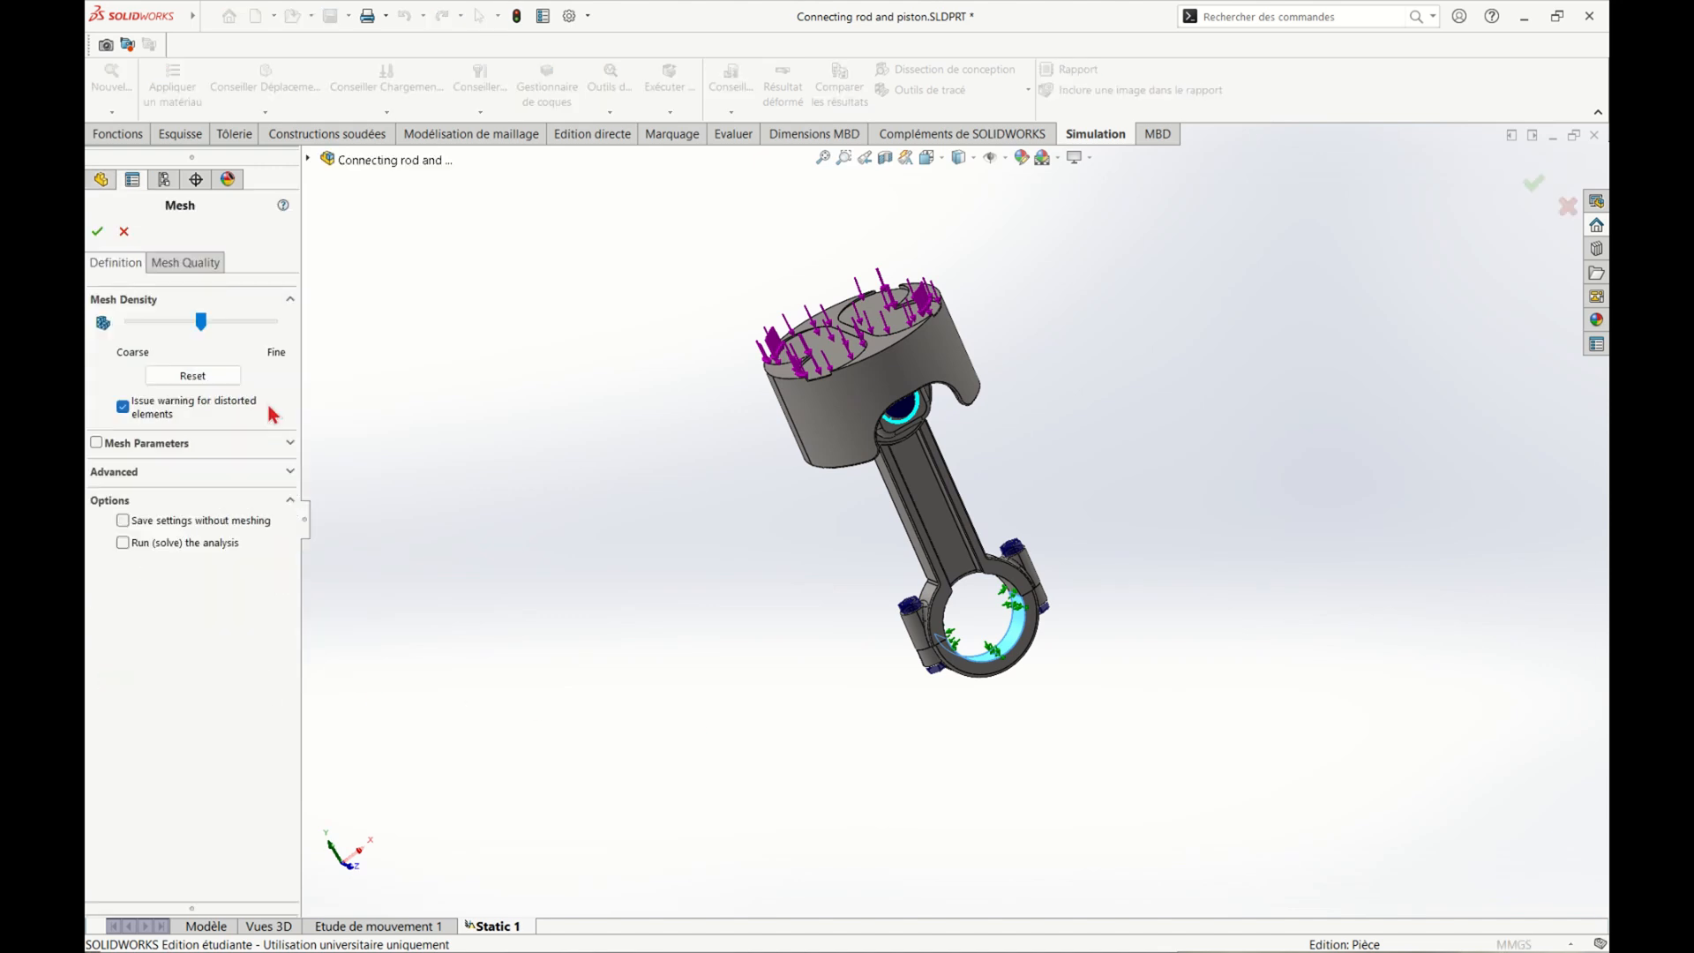
{"action": "left_click", "coordinate": [97, 231]}
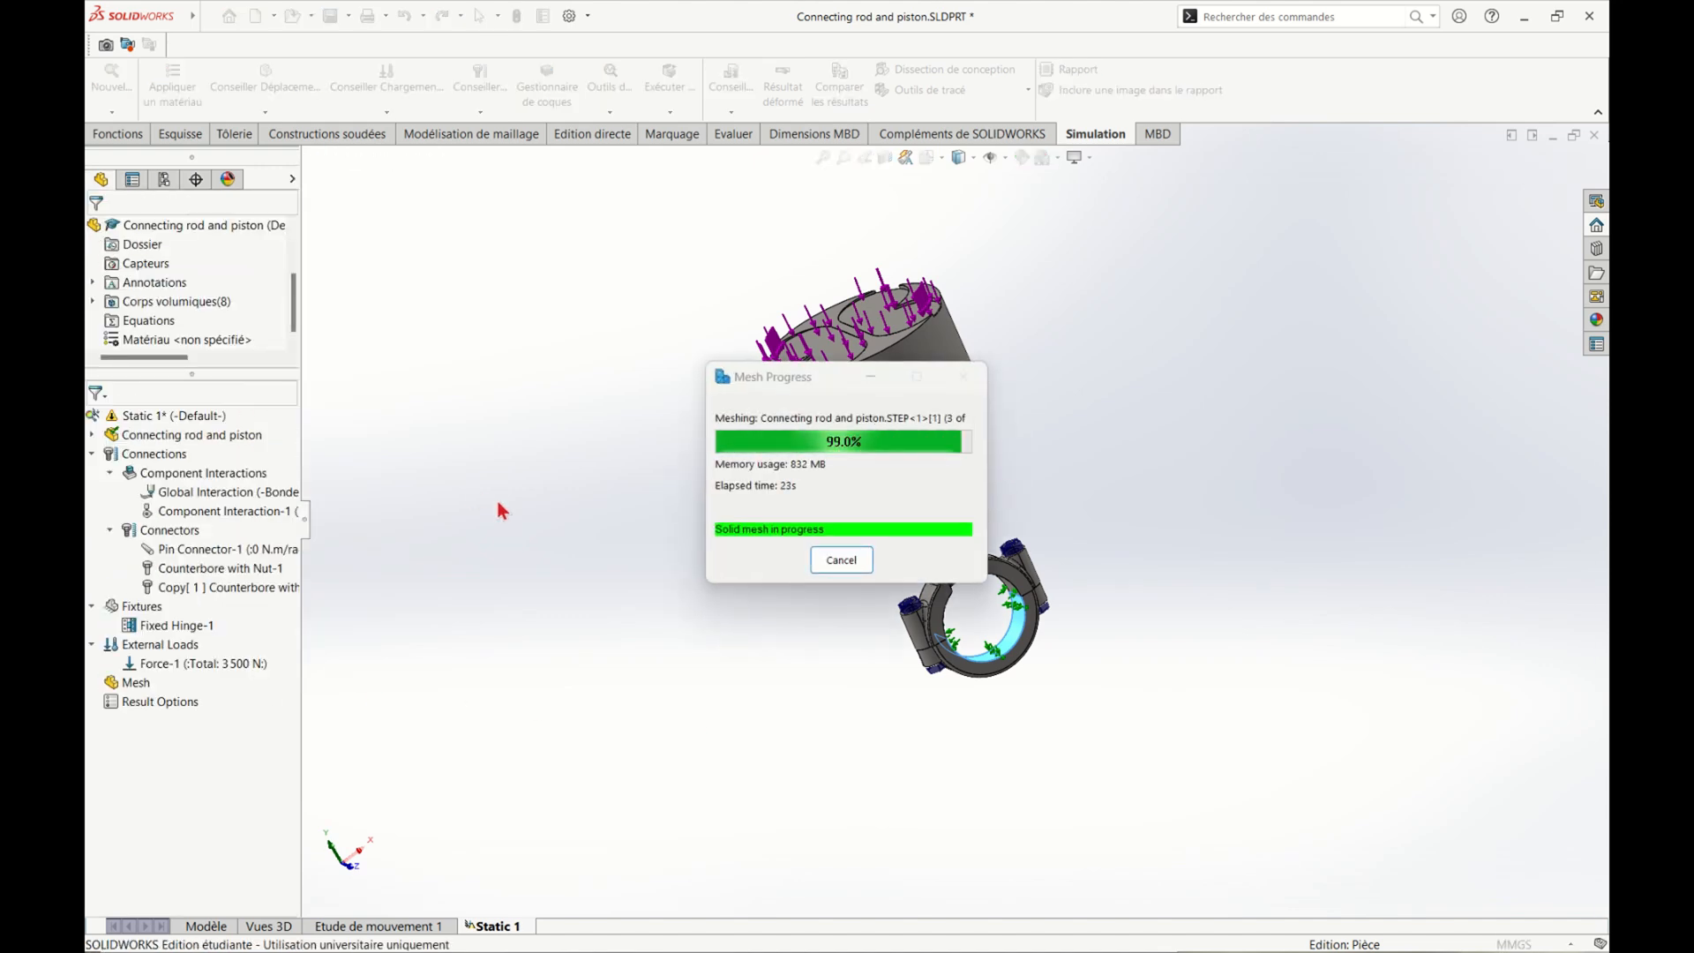
{"action": "middle_click_drag", "start_coordinate": [632, 486], "coordinate": [662, 294]}
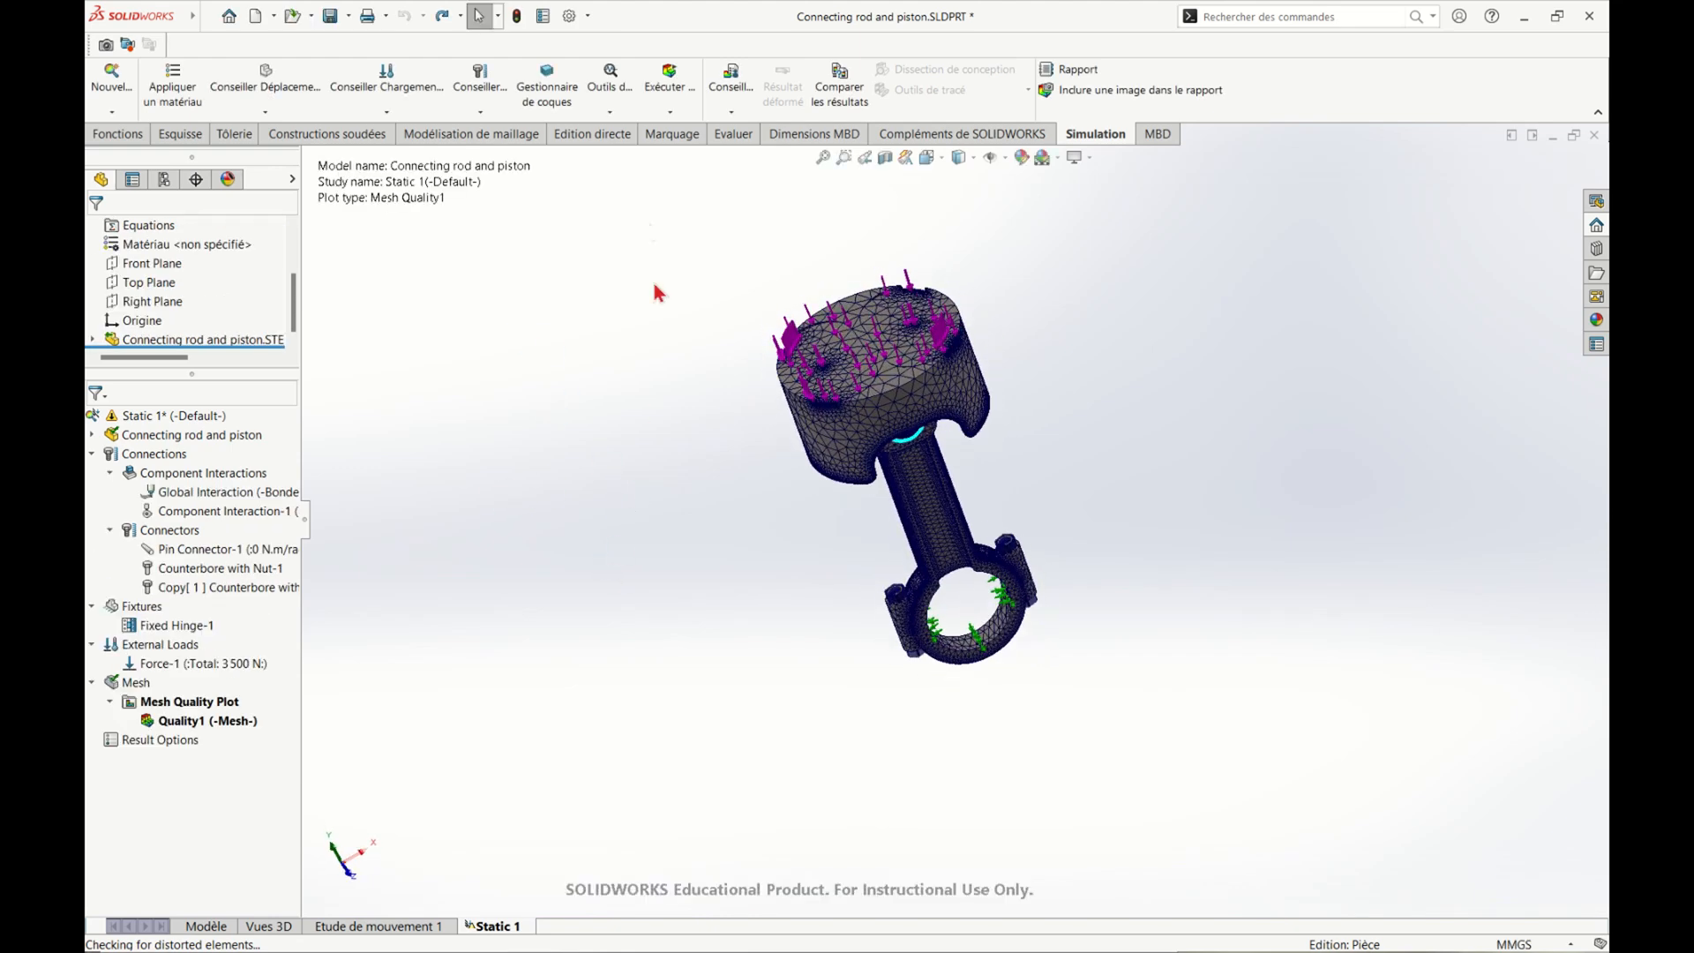
{"action": "left_click", "coordinate": [655, 85]}
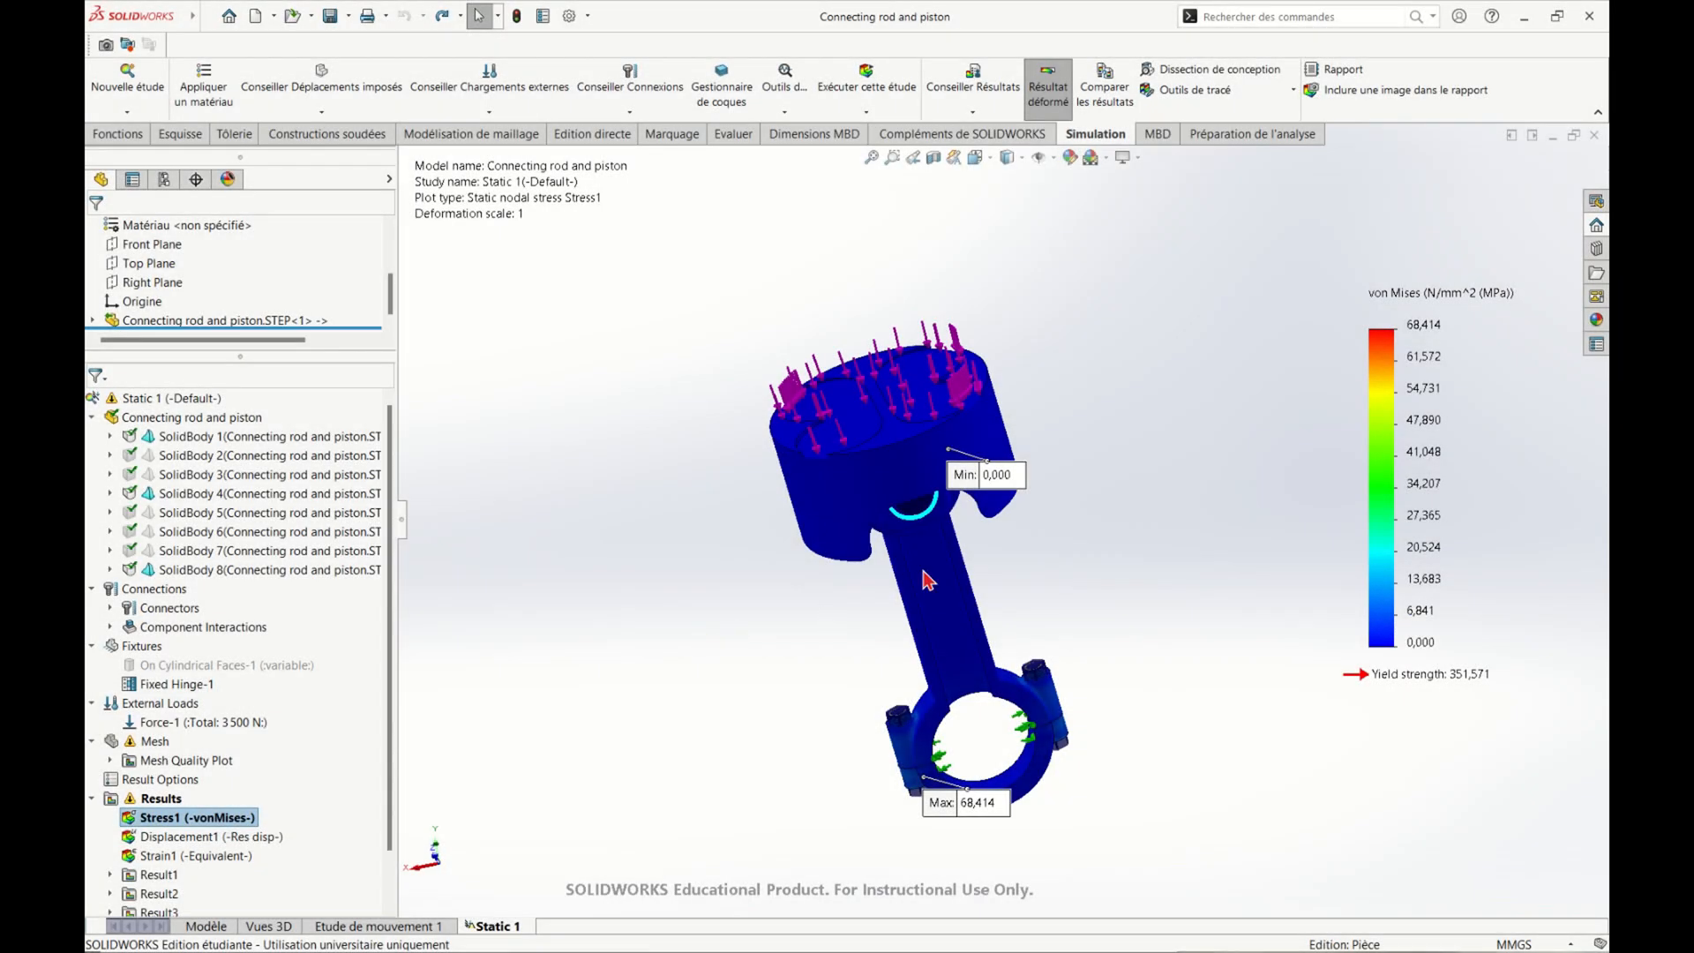
Examine the von Mises stress plot of the piston and connecting rod, including the maximum stress location
{"action": "left_click_drag", "start_coordinate": [988, 475], "coordinate": [1082, 347]}
{"action": "left_click_drag", "start_coordinate": [965, 812], "coordinate": [713, 766]}
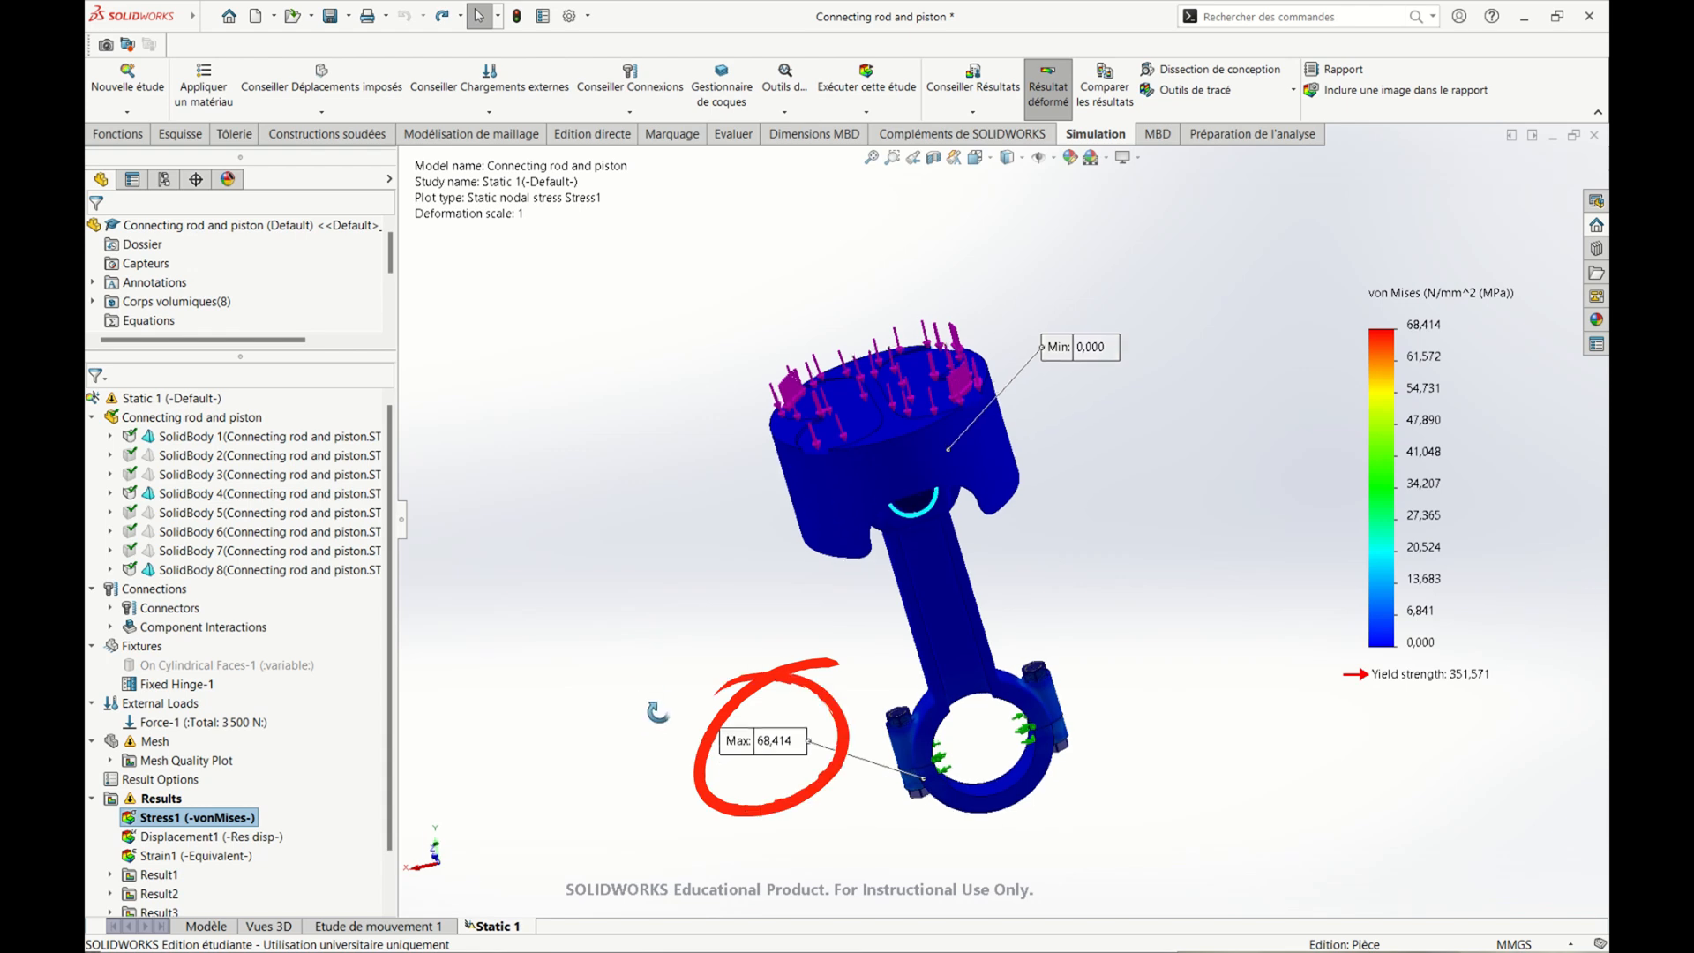
{"action": "middle_click_drag", "start_coordinate": [645, 629], "coordinate": [645, 693]}
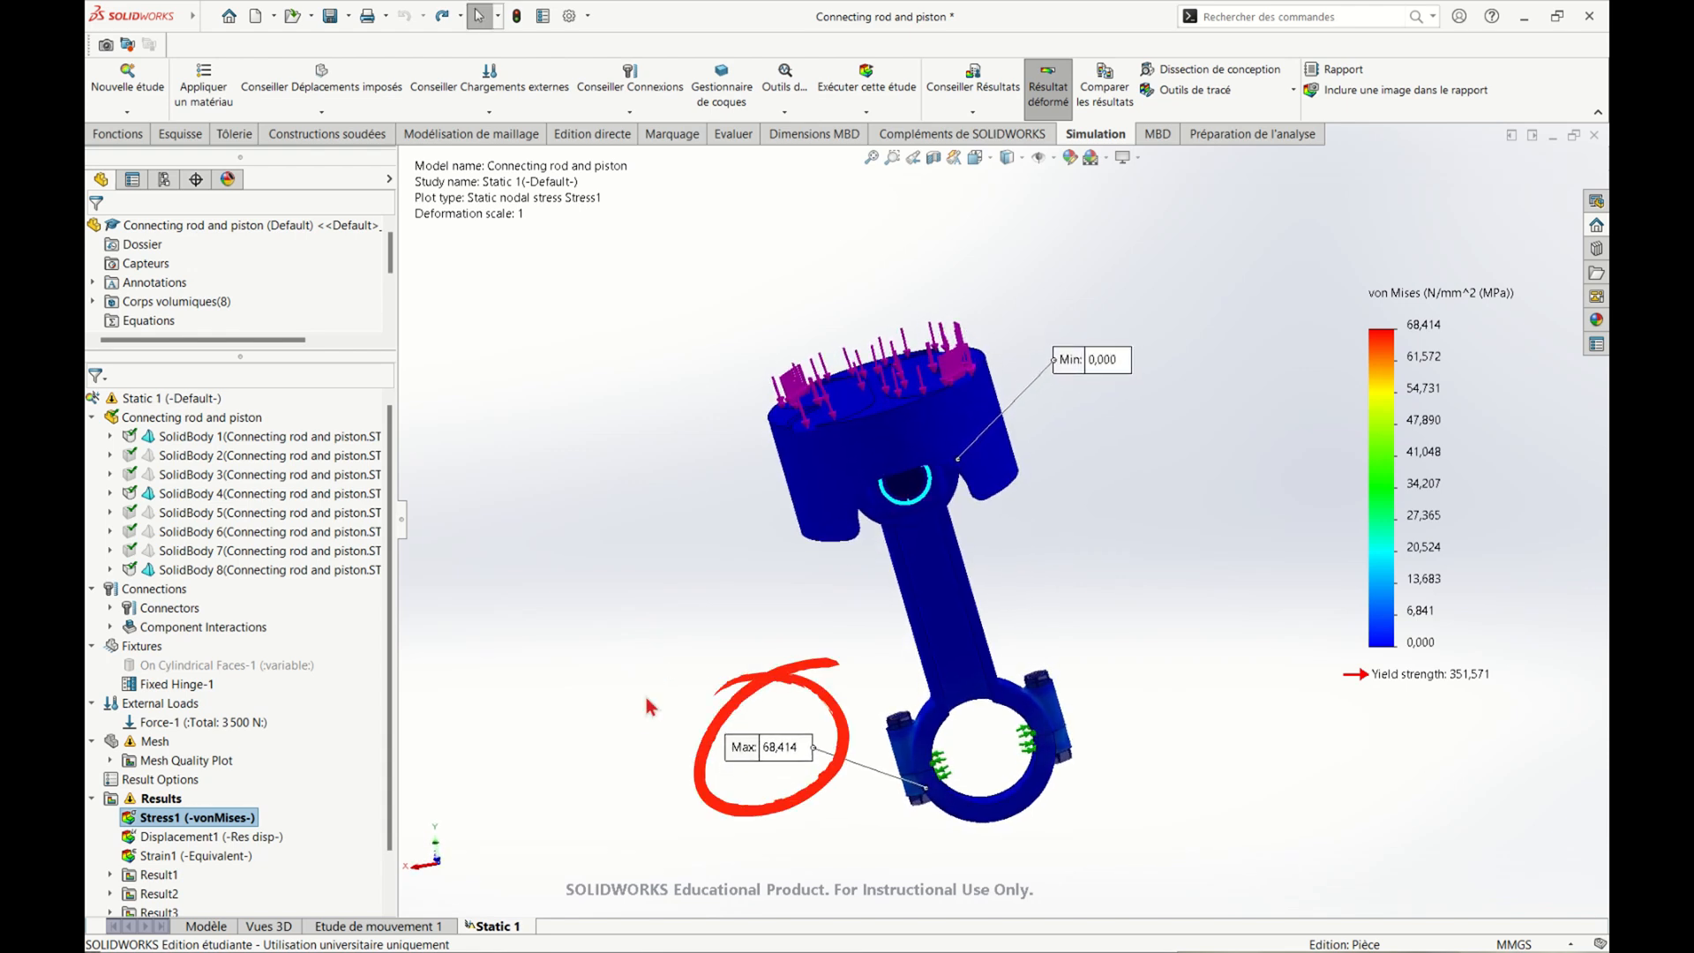